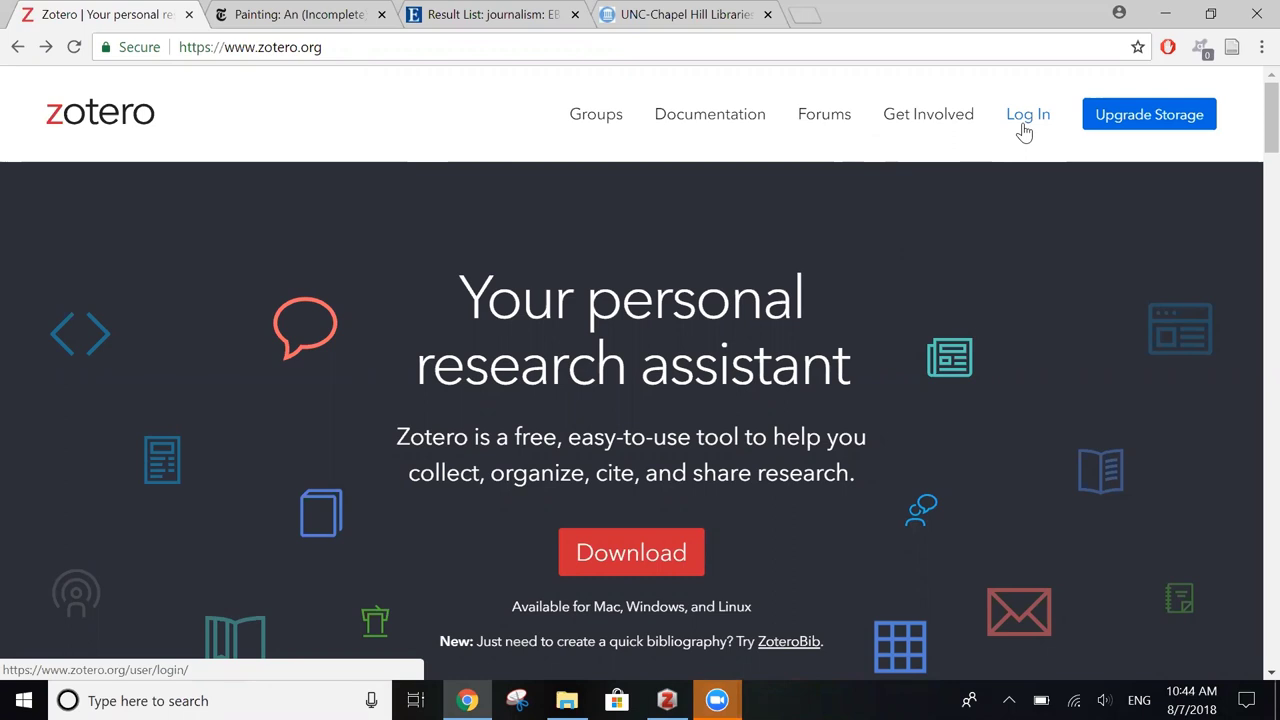
Go to the Zotero download page on zotero.org and scroll down through it.
left_click(646, 566)
scroll(1166, 383, "down", 1)
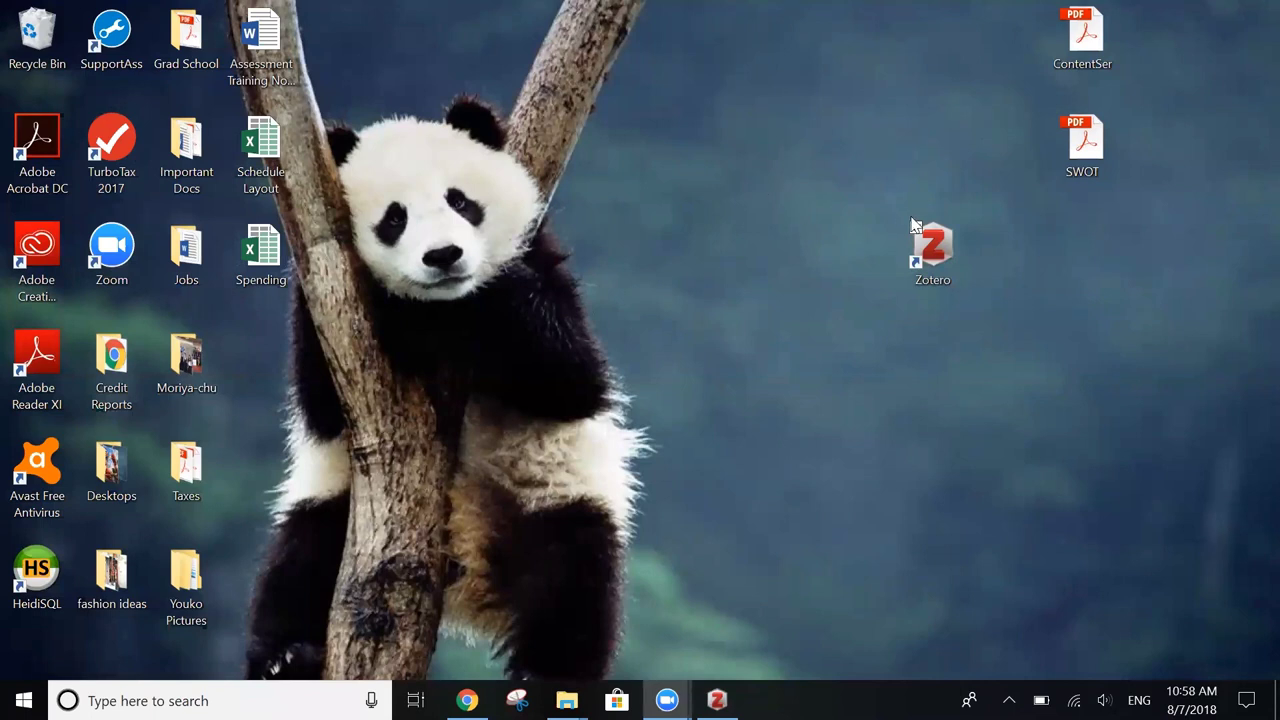
Launch the Zotero desktop program from its desktop shortcut.
double_click(936, 268)
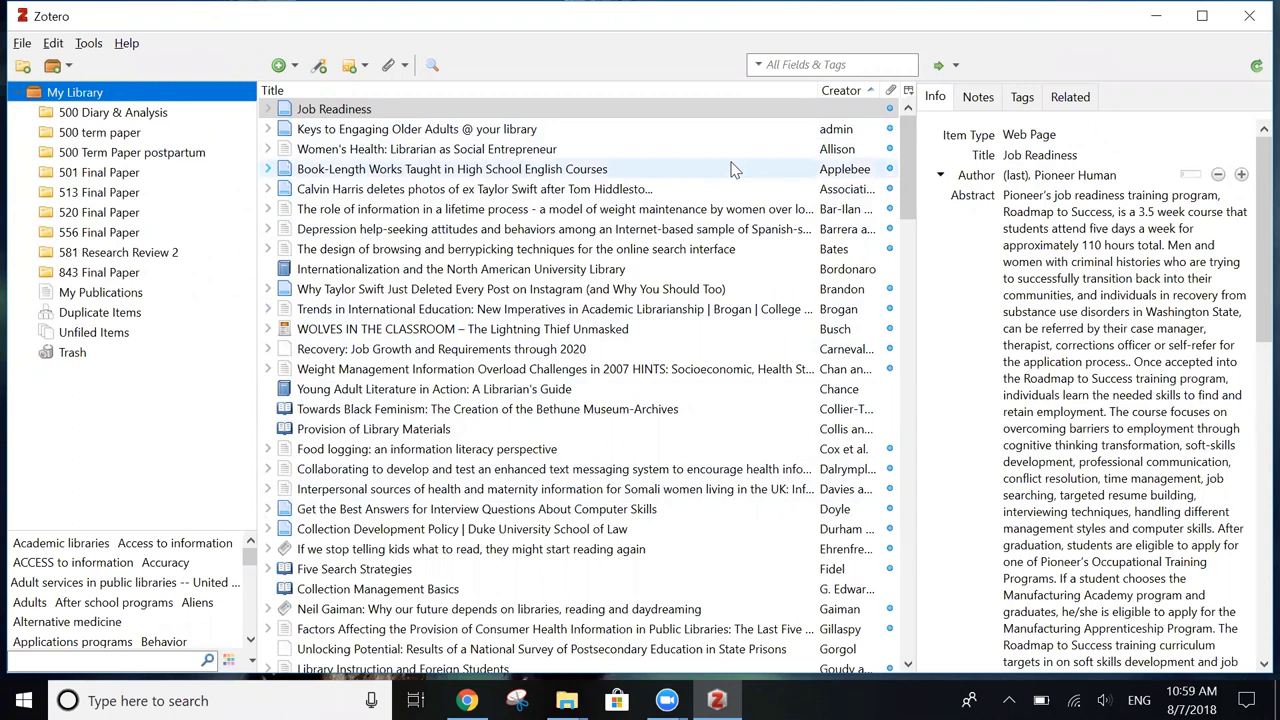
Open Zotero Preferences from the Edit menu and view the General settings.
left_click(52, 45)
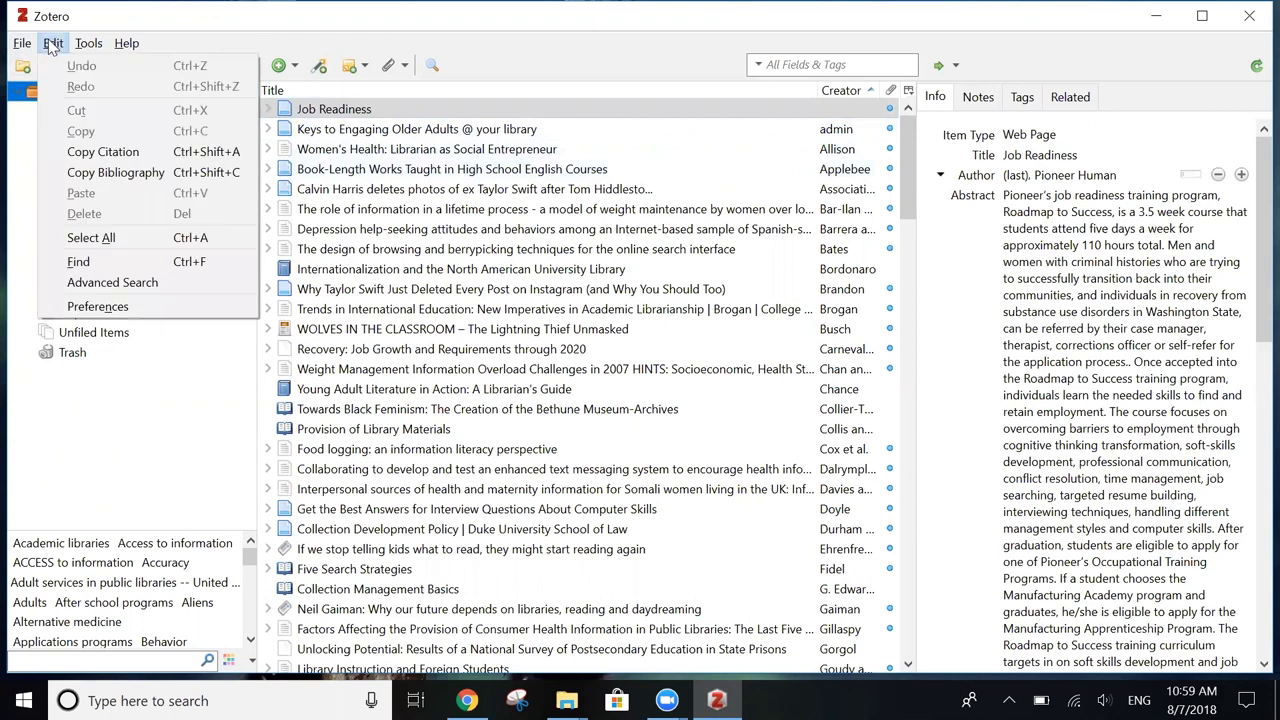
left_click(105, 306)
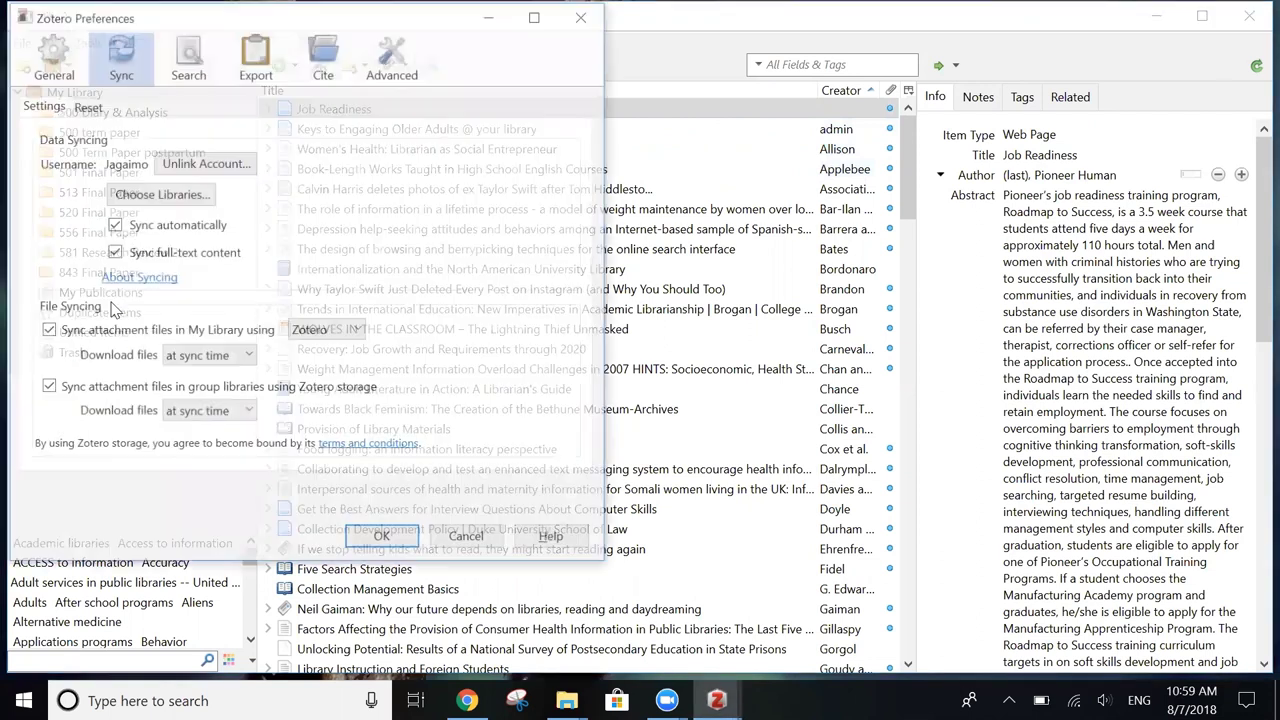
left_click(55, 72)
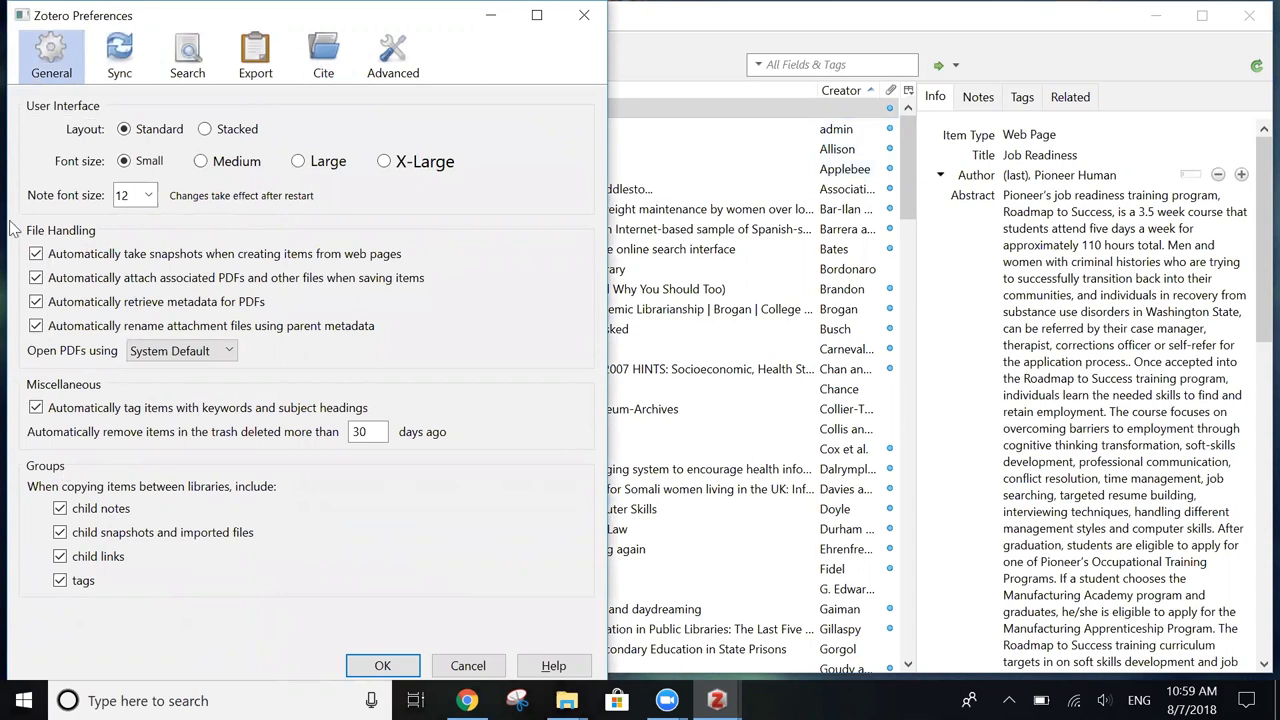
left_click(120, 60)
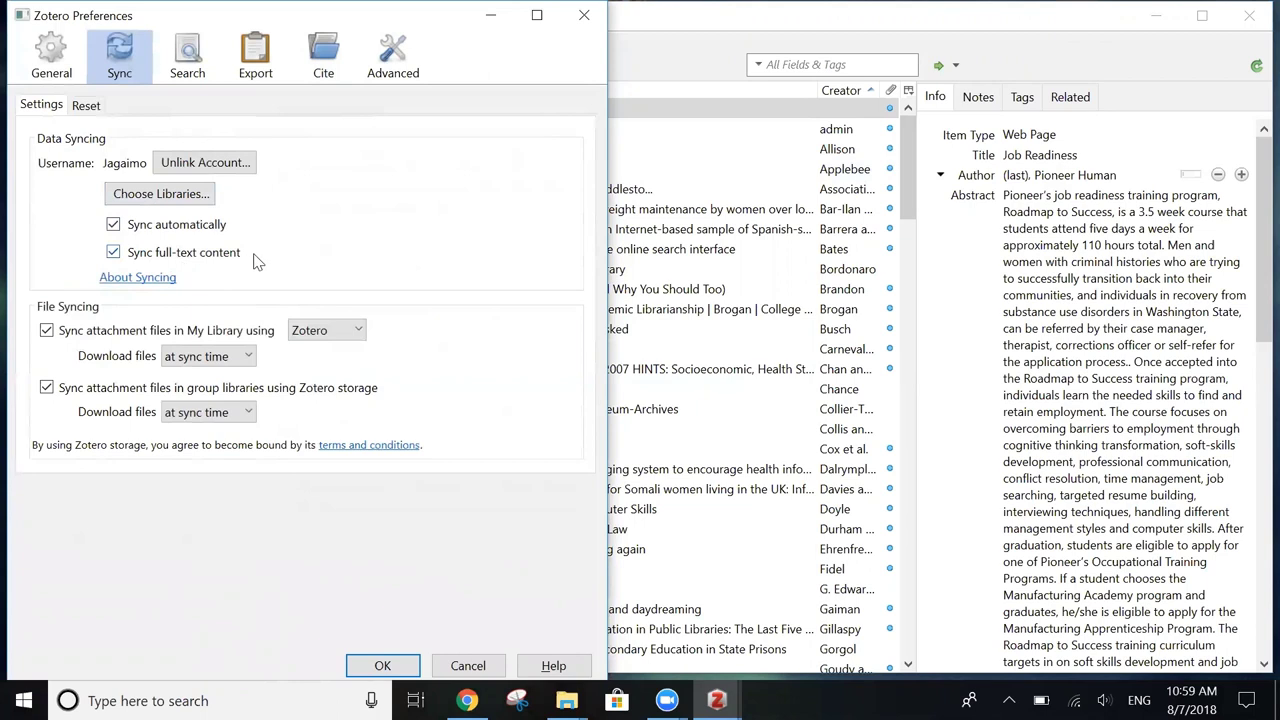
mouse_move(254, 261)
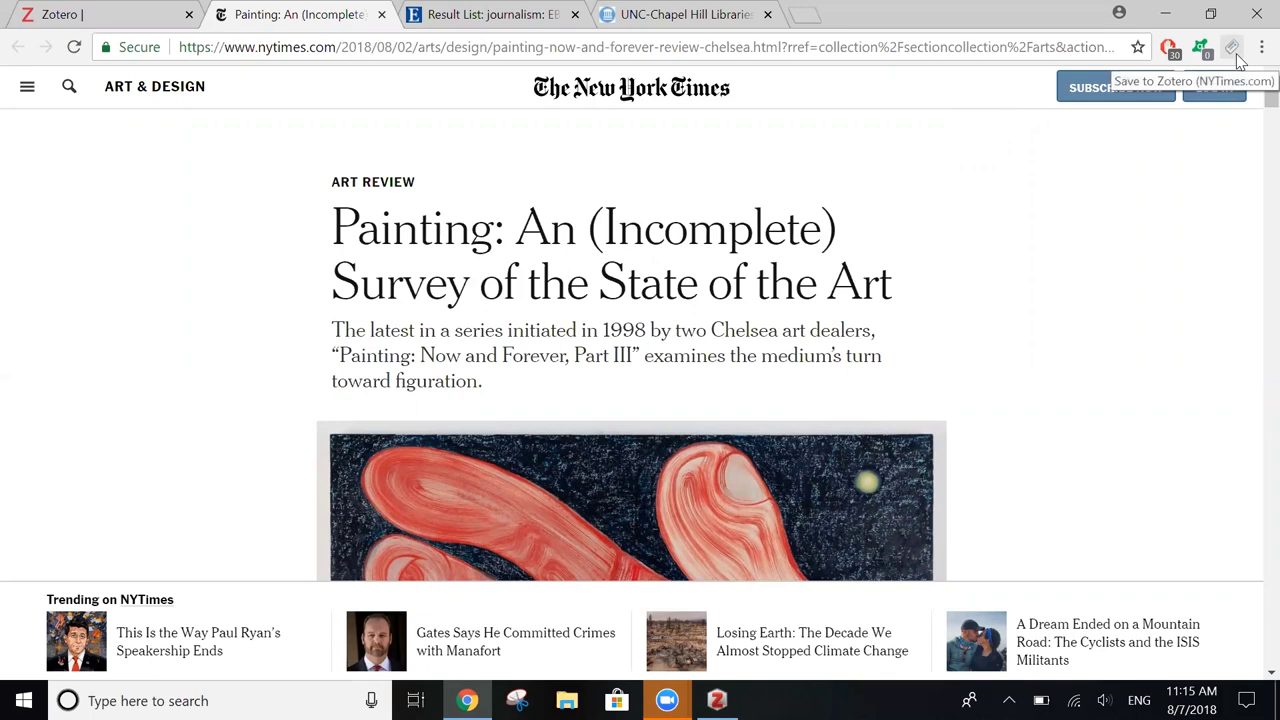
Save the New York Times art review with the Zotero connector, then bring Zotero forward.
left_click(1237, 58)
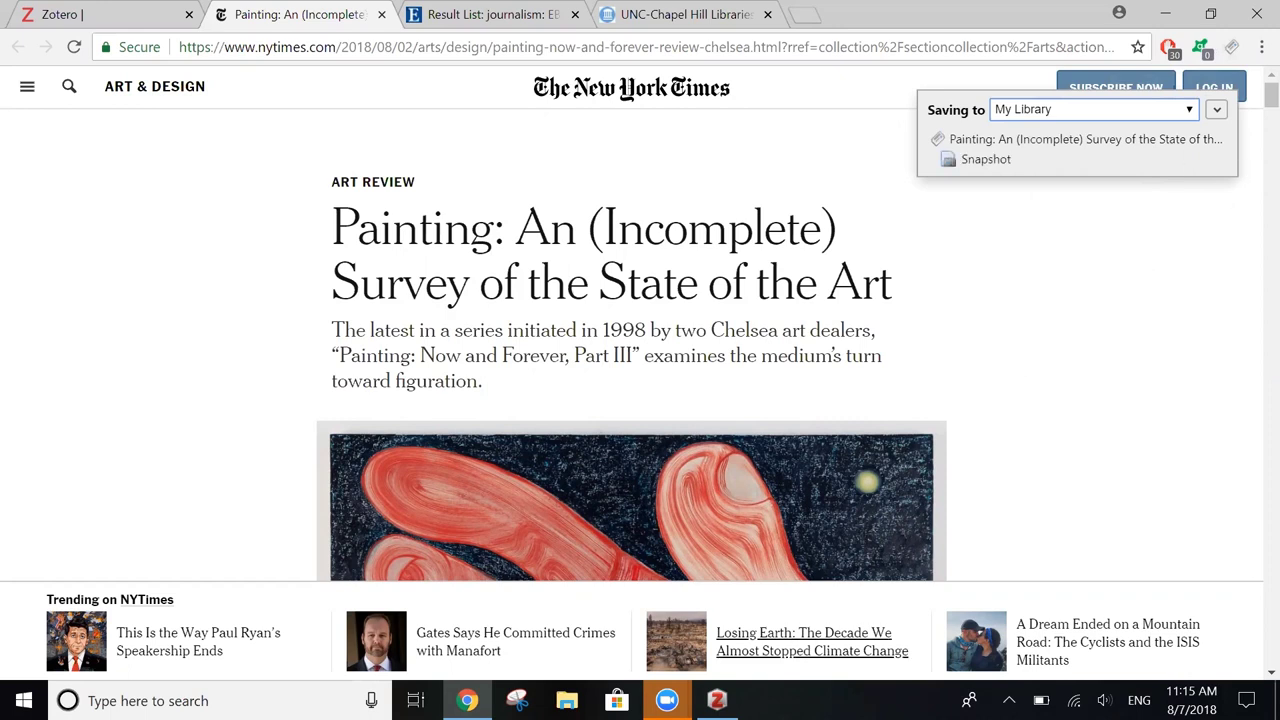
left_click(716, 700)
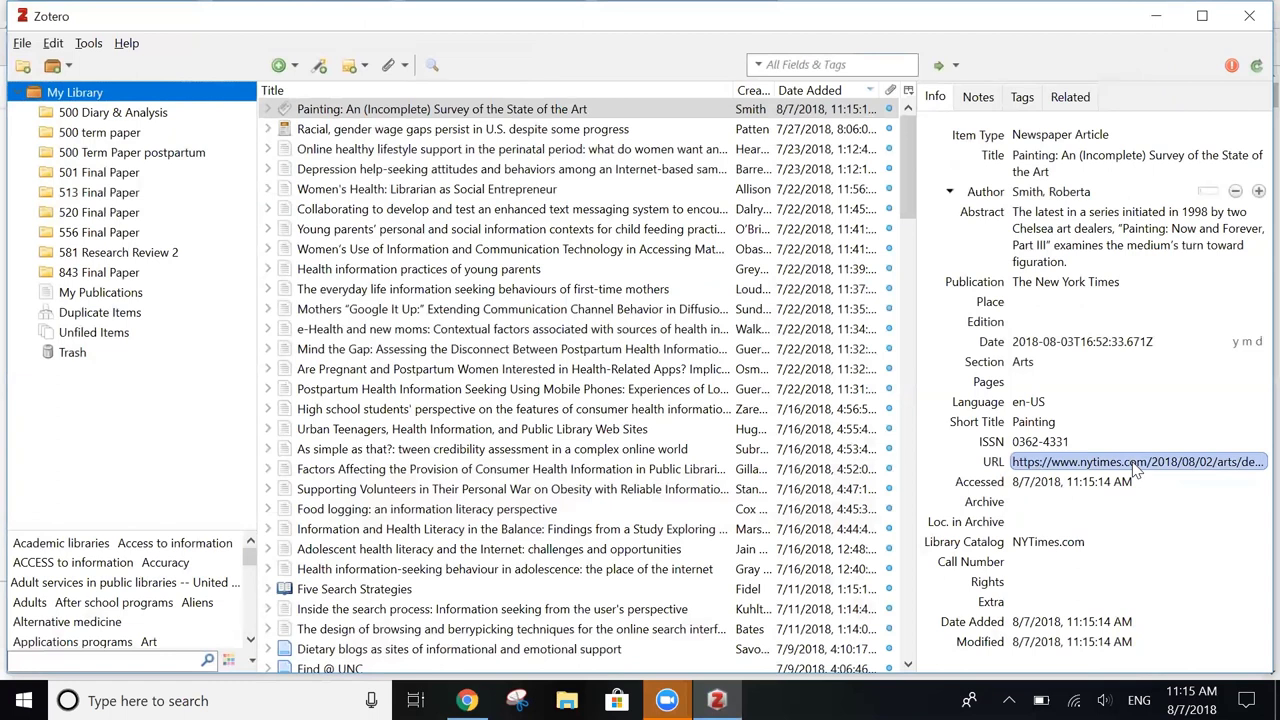
Delete the Art, personal-name and Chelsea (Manhattan, NY) tags from the review, checking Notes and Related.
left_click(972, 102)
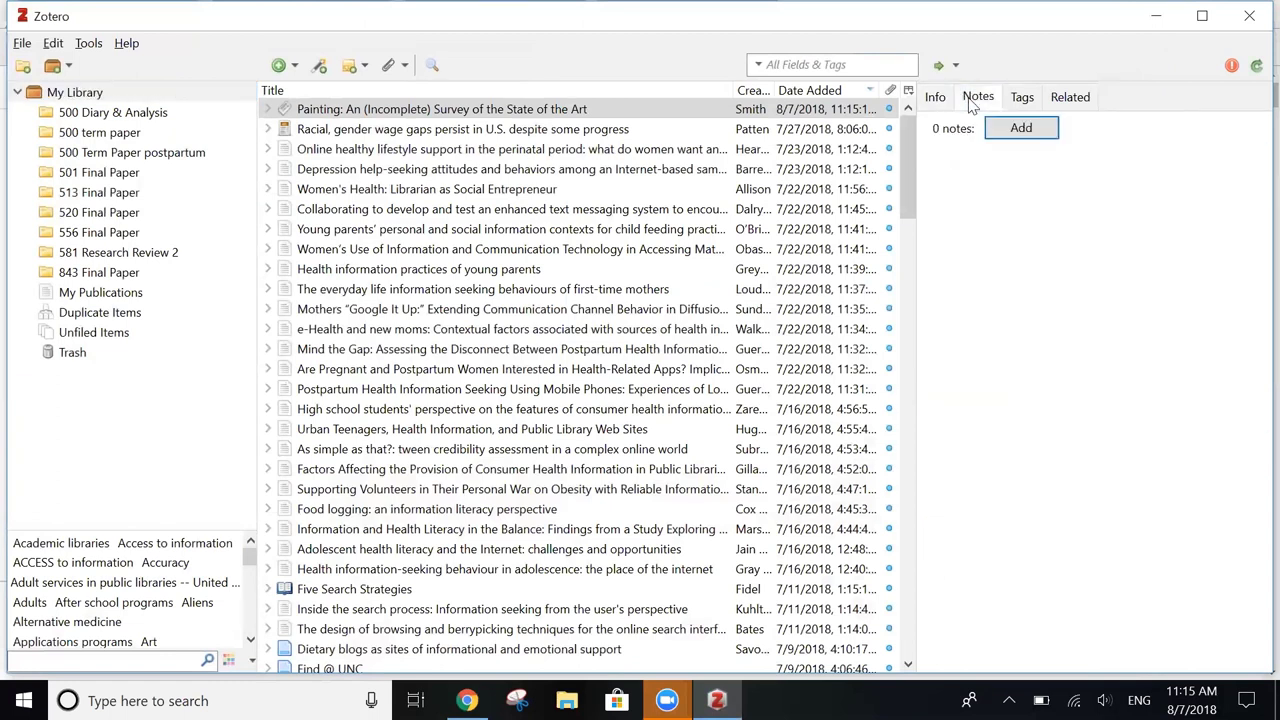
left_click(1025, 104)
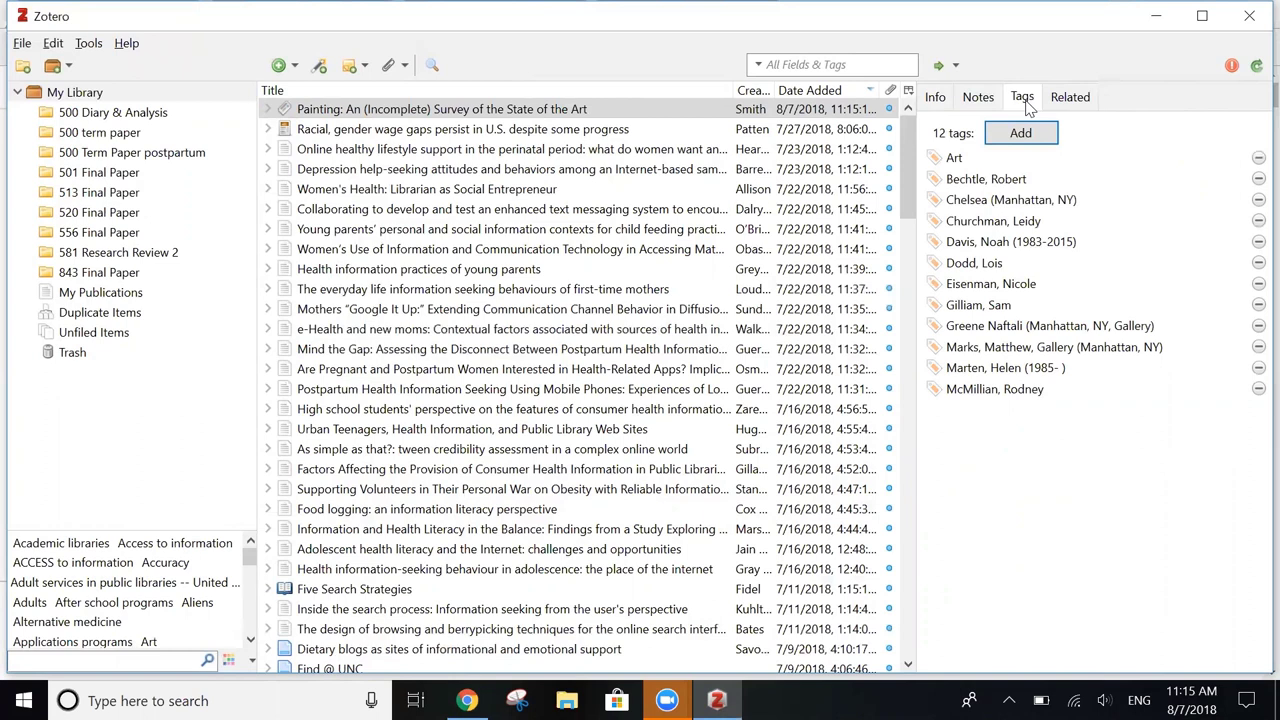
left_click(1252, 158)
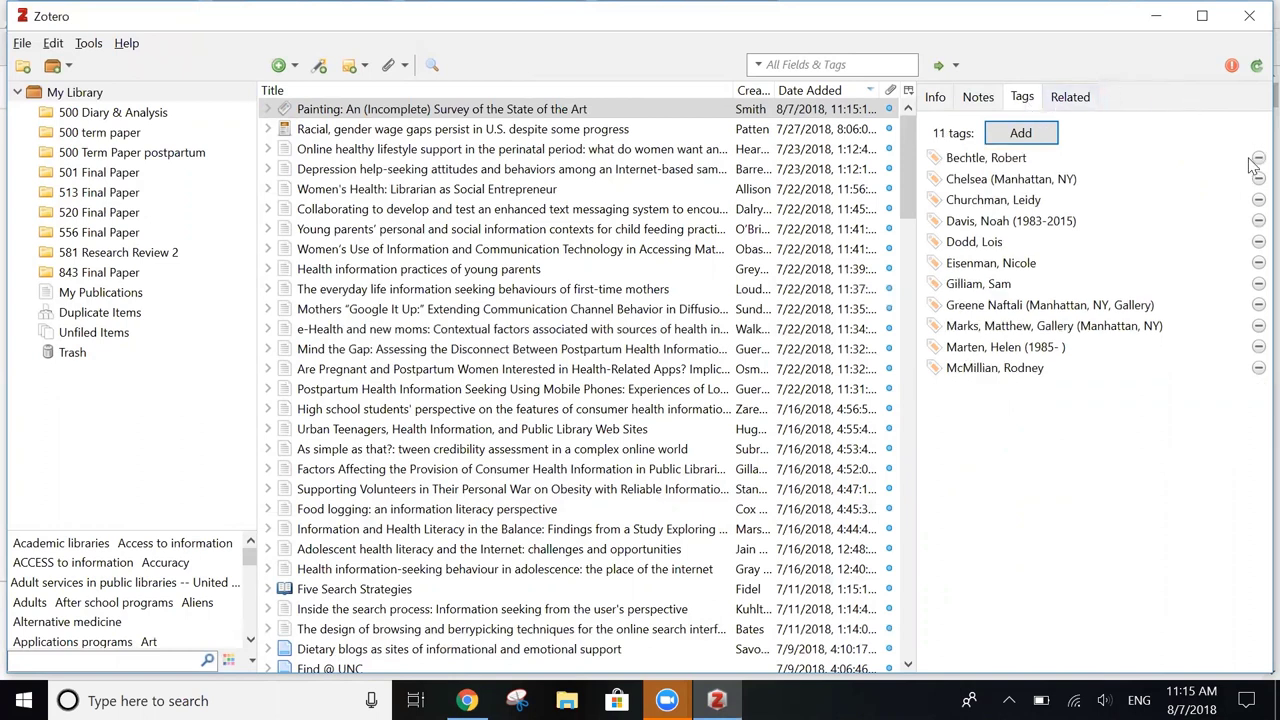
left_click(1249, 158)
left_click(1252, 160)
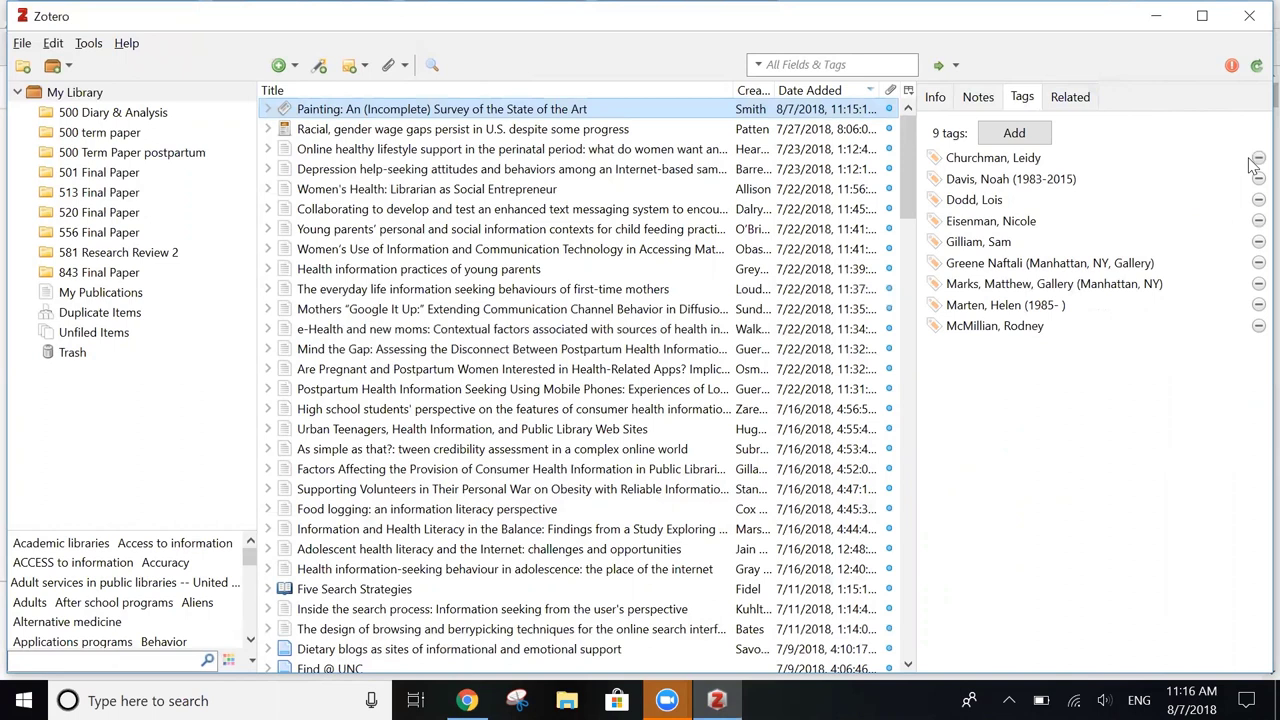
left_click(1068, 96)
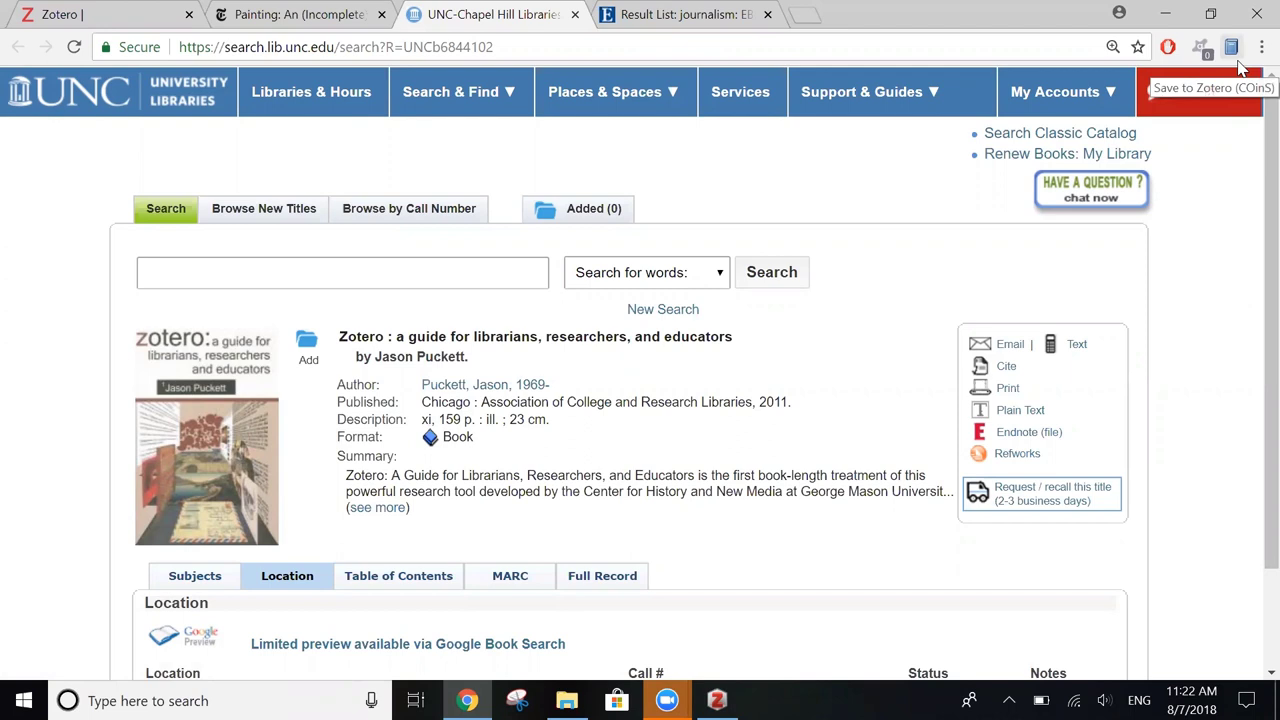
Save the UNC catalog record for the Zotero librarians' guide to Zotero, then bring Zotero forward.
left_click(1234, 52)
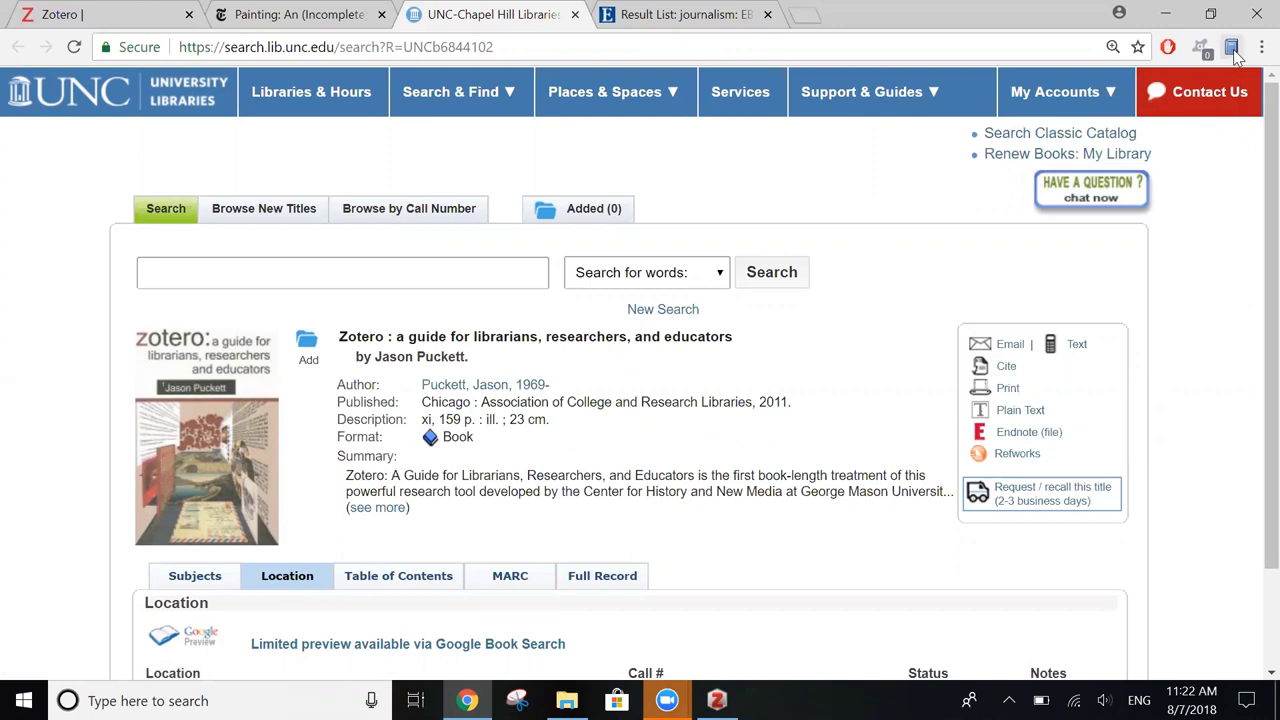
left_click(716, 700)
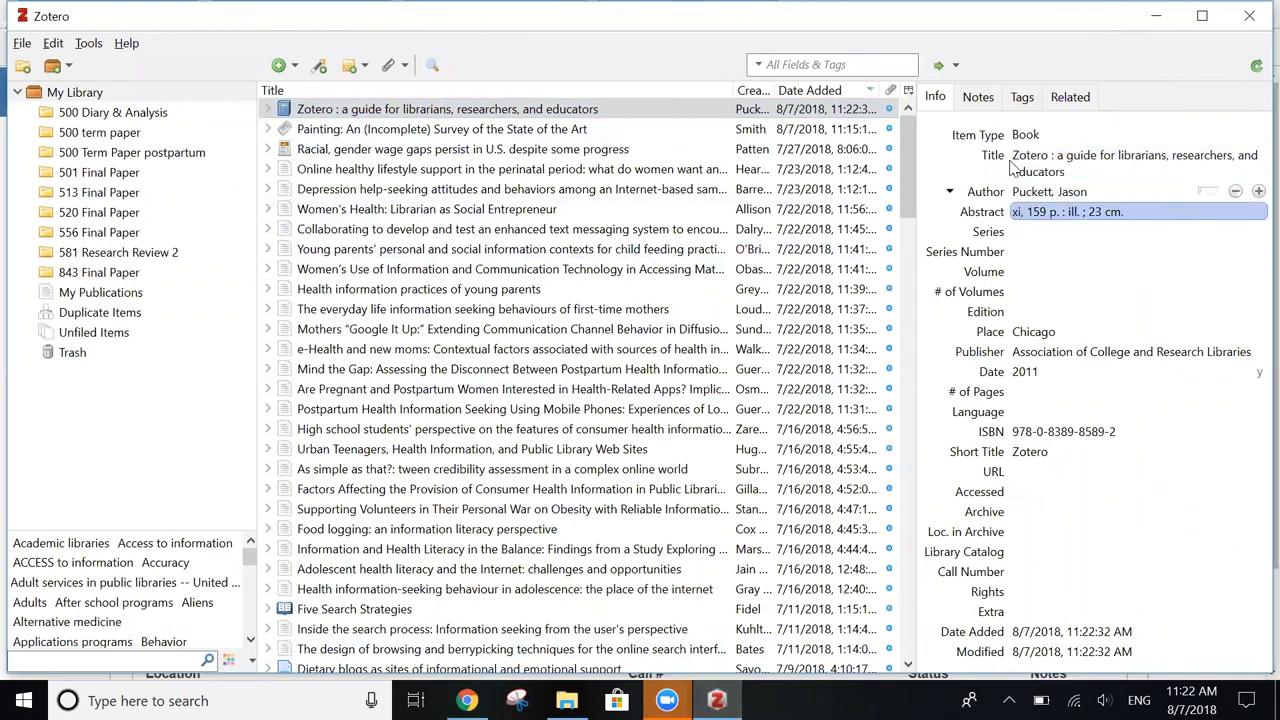
Check the saved book's notes, tags and related items in the item pane.
left_click(973, 97)
left_click(1019, 99)
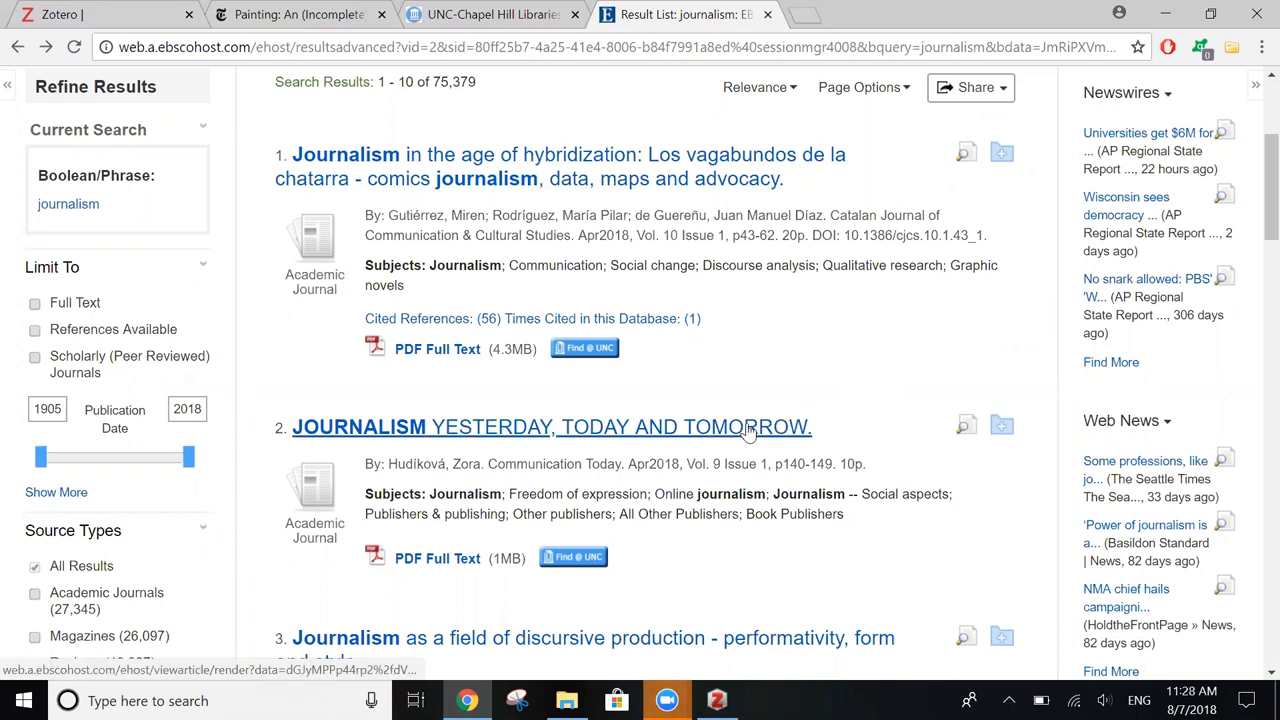
Open result 2, 'Journalism Yesterday, Today and Tomorrow', and save its record to Zotero.
left_click(695, 438)
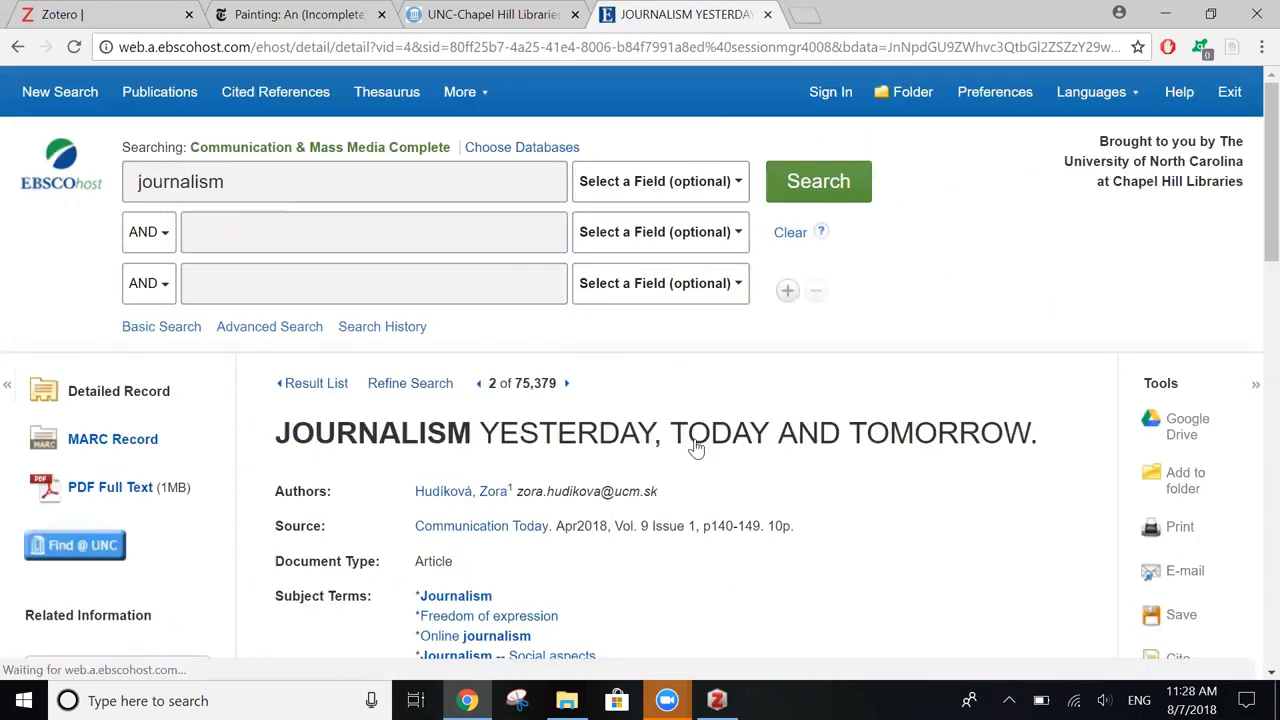
scroll(948, 498, "down", 2)
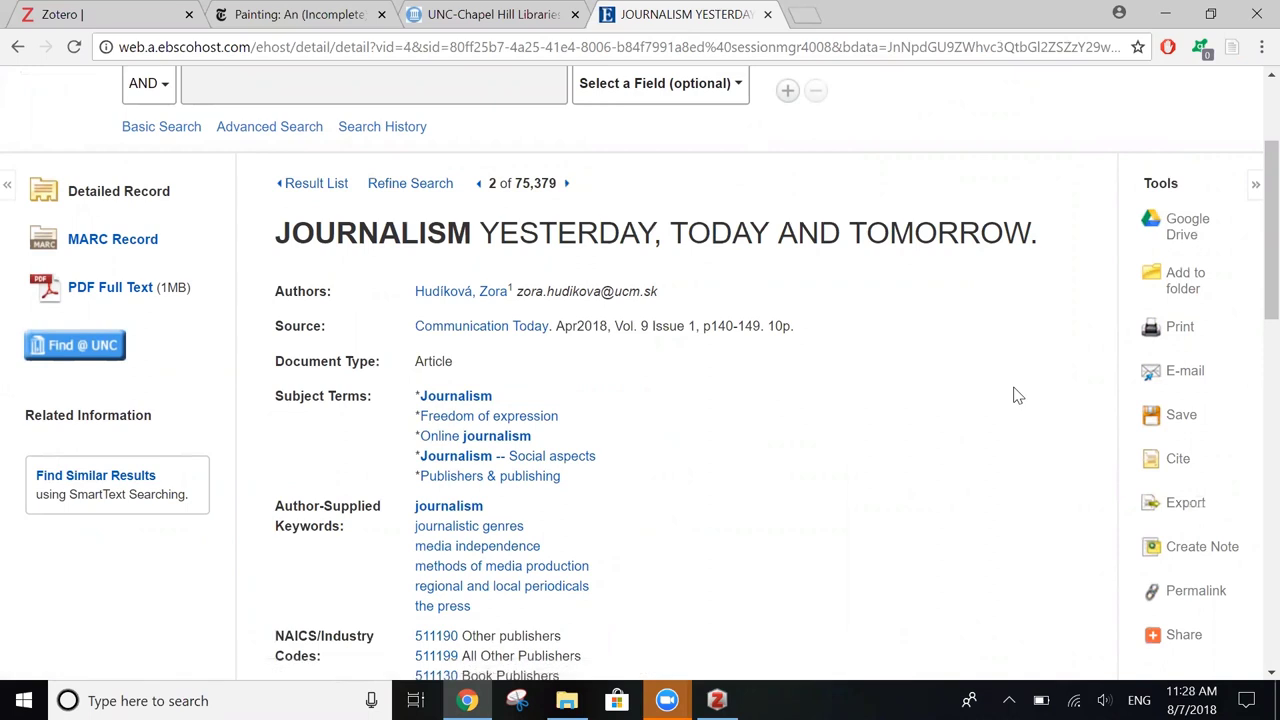
left_click(1233, 50)
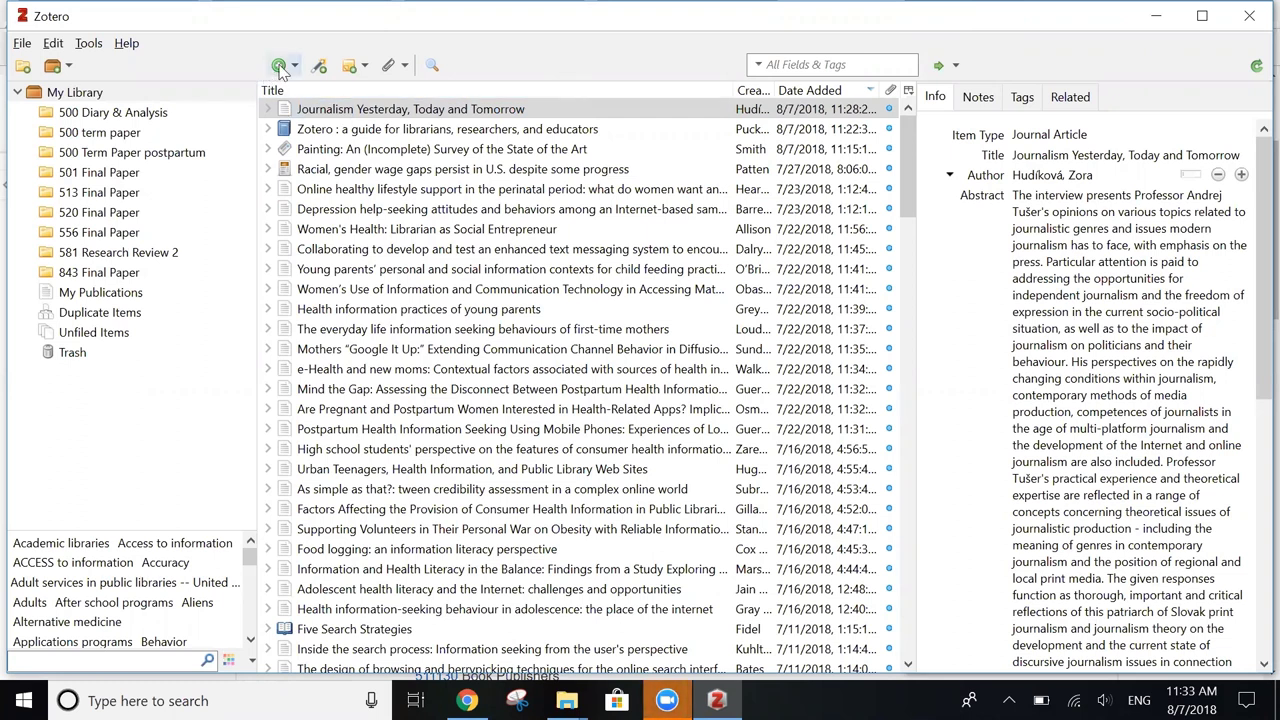
Look through the New Item types, dismiss the list, and open Add Item by Identifier.
left_click(281, 68)
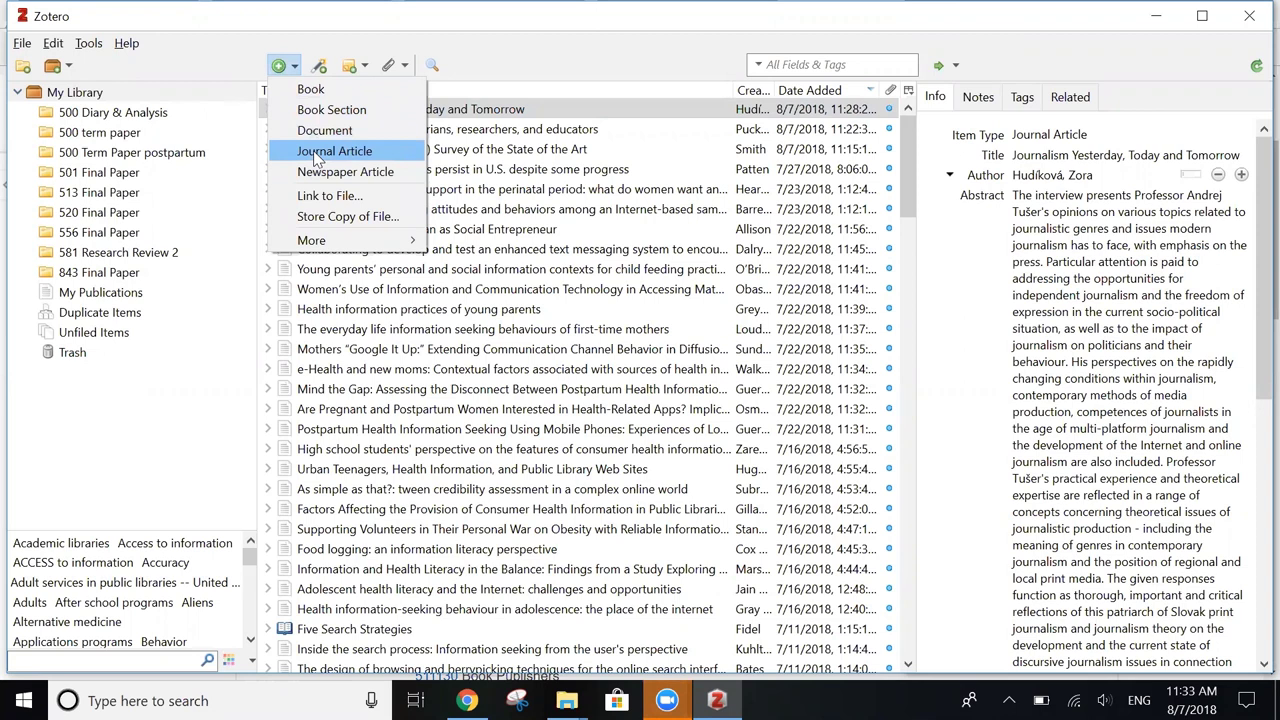
mouse_move(345, 243)
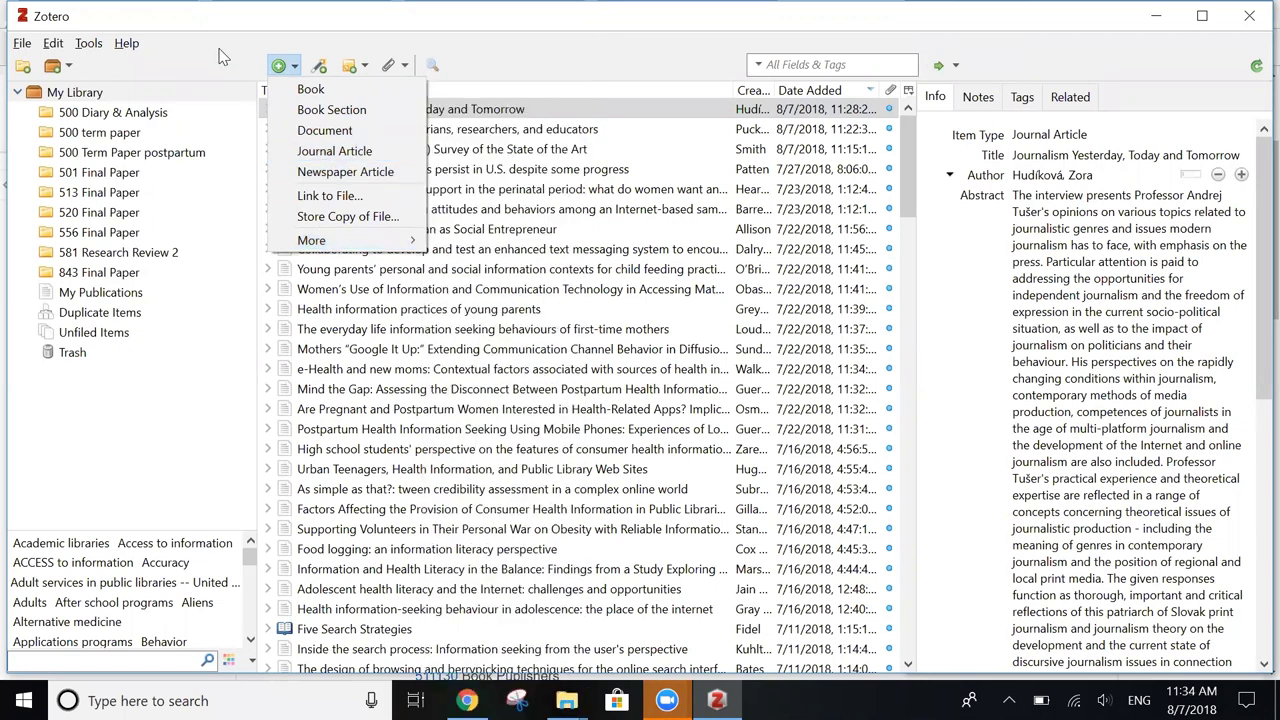
left_click(222, 52)
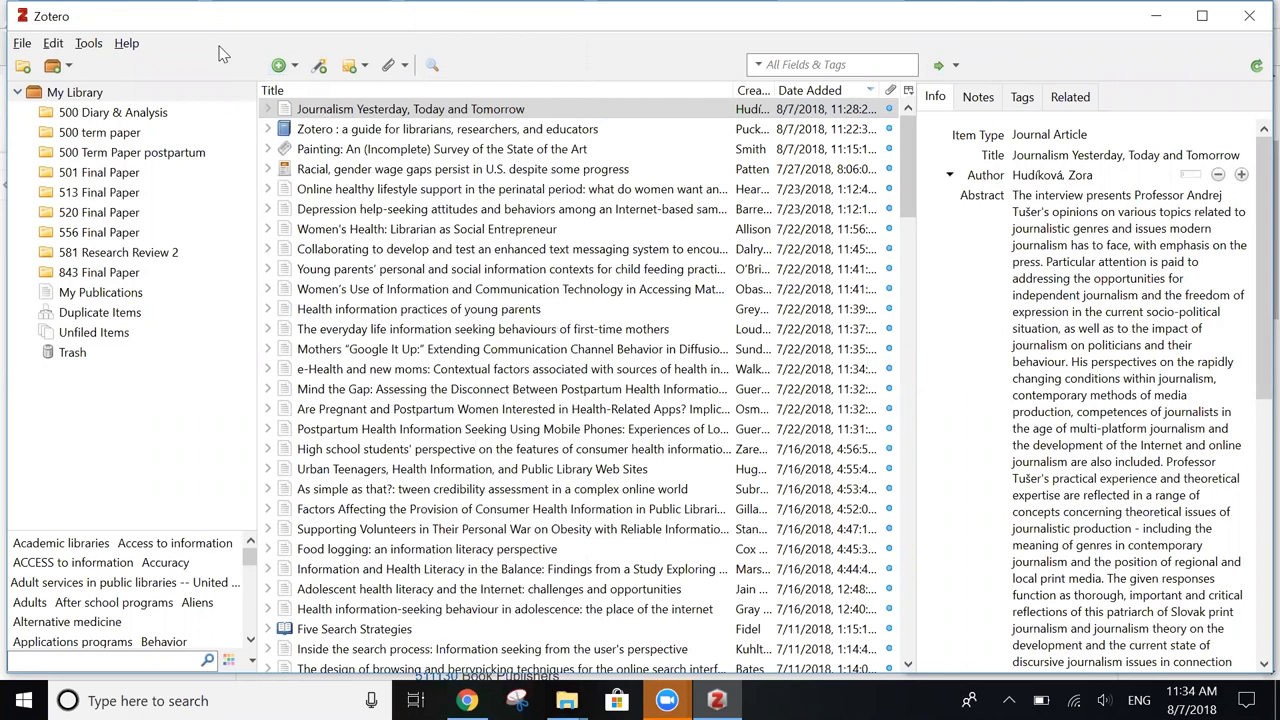
left_click(319, 67)
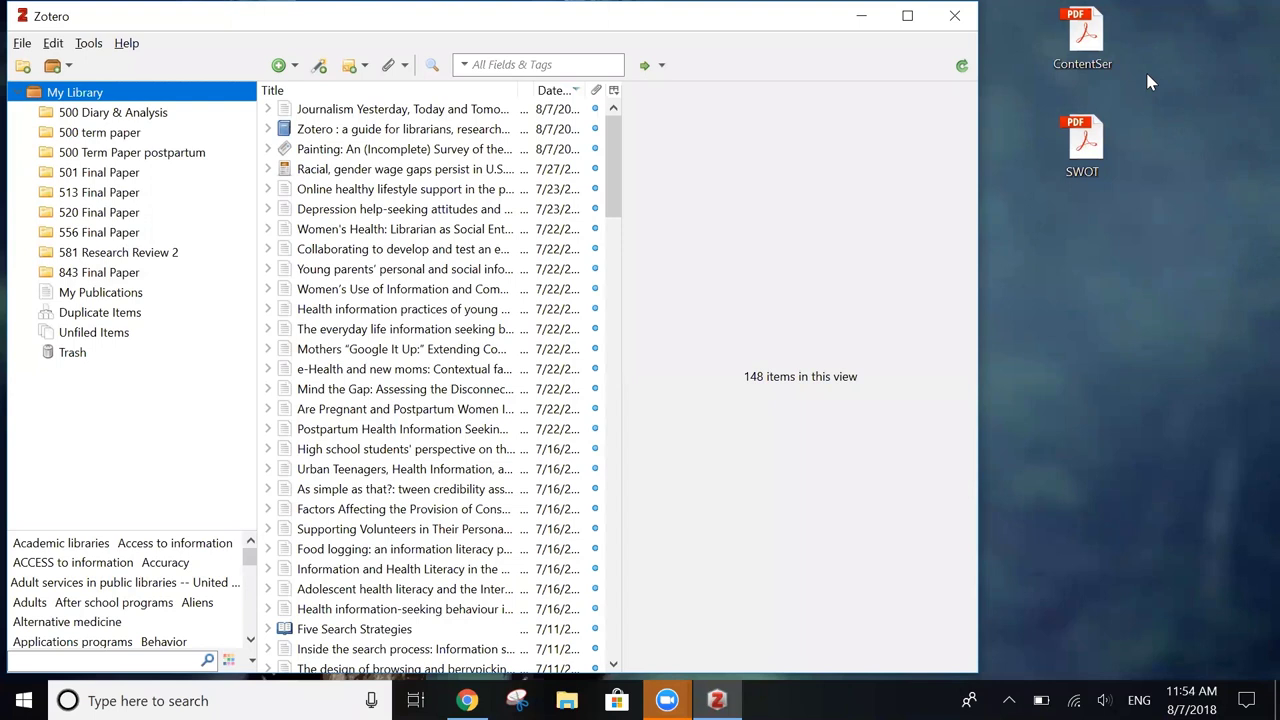
Add SWOT.pdf to the library, close the metadata report, and start adding another desktop PDF.
left_click_drag(1085, 145, 326, 123)
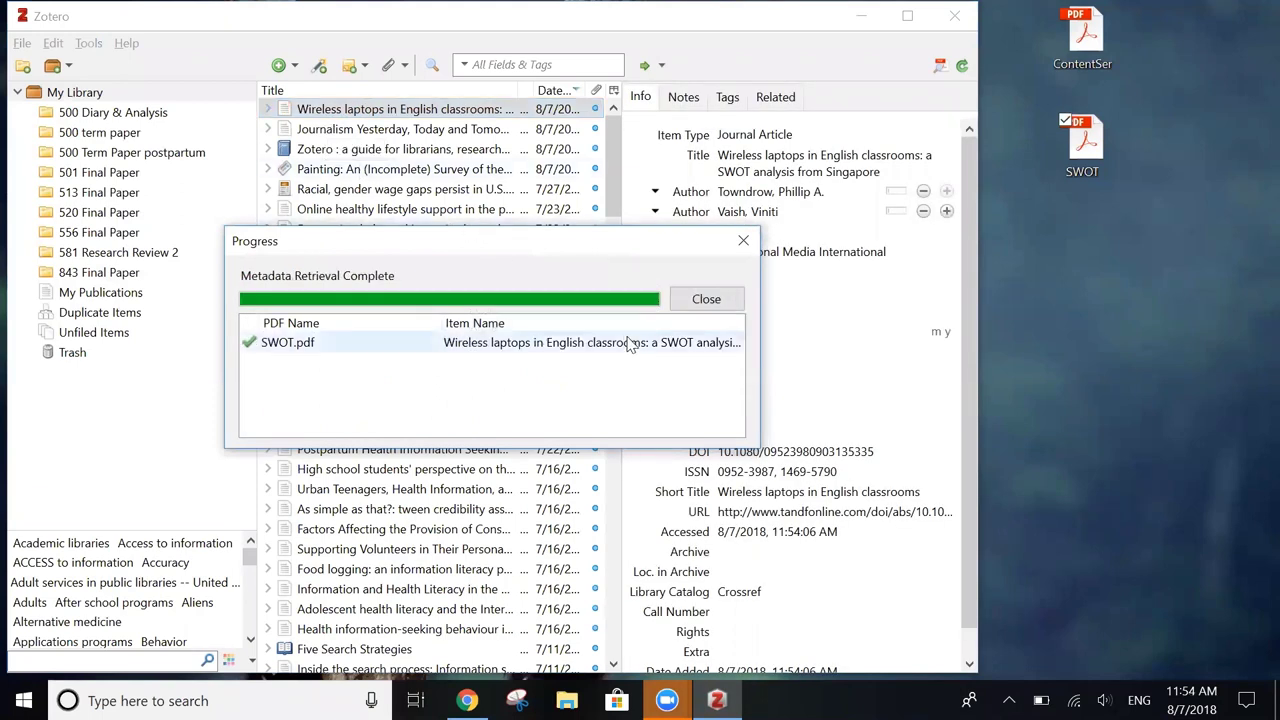
left_click(706, 300)
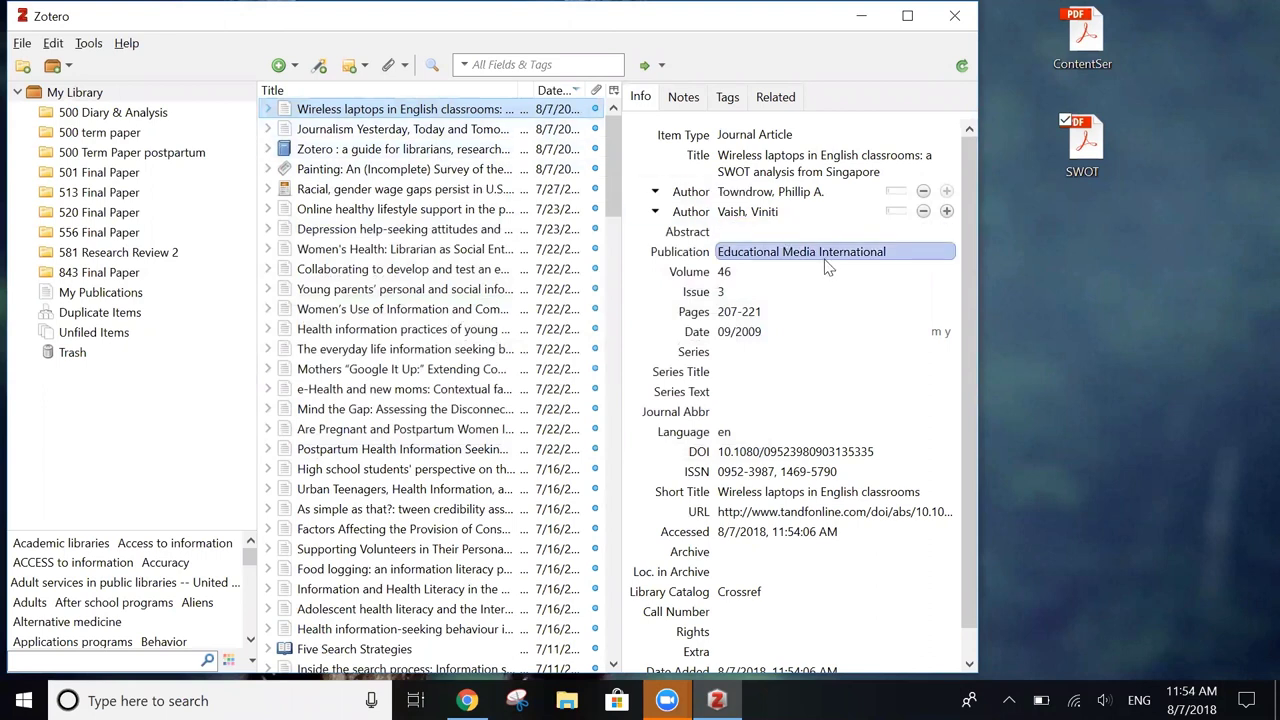
left_click_drag(1103, 121, 443, 128)
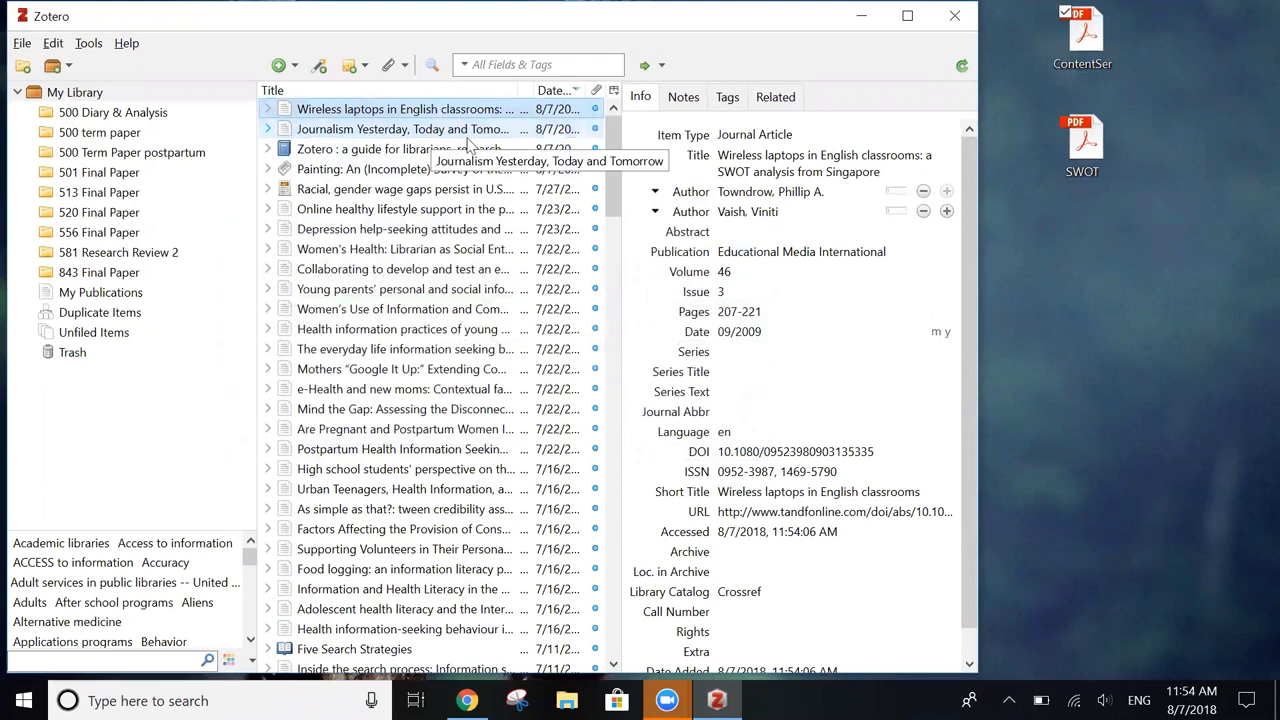
Import ContentServer.pdf into the library, accepting that no matching reference metadata was found.
left_click_drag(1082, 40, 365, 145)
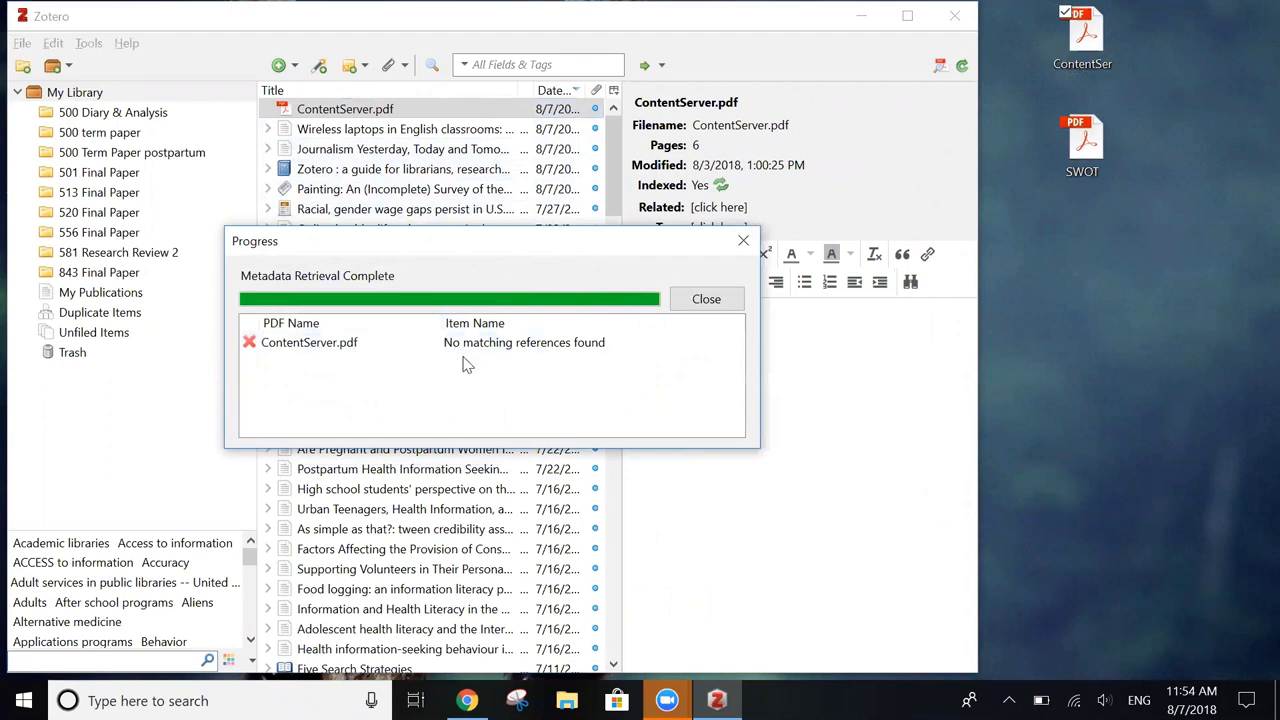
left_click(714, 299)
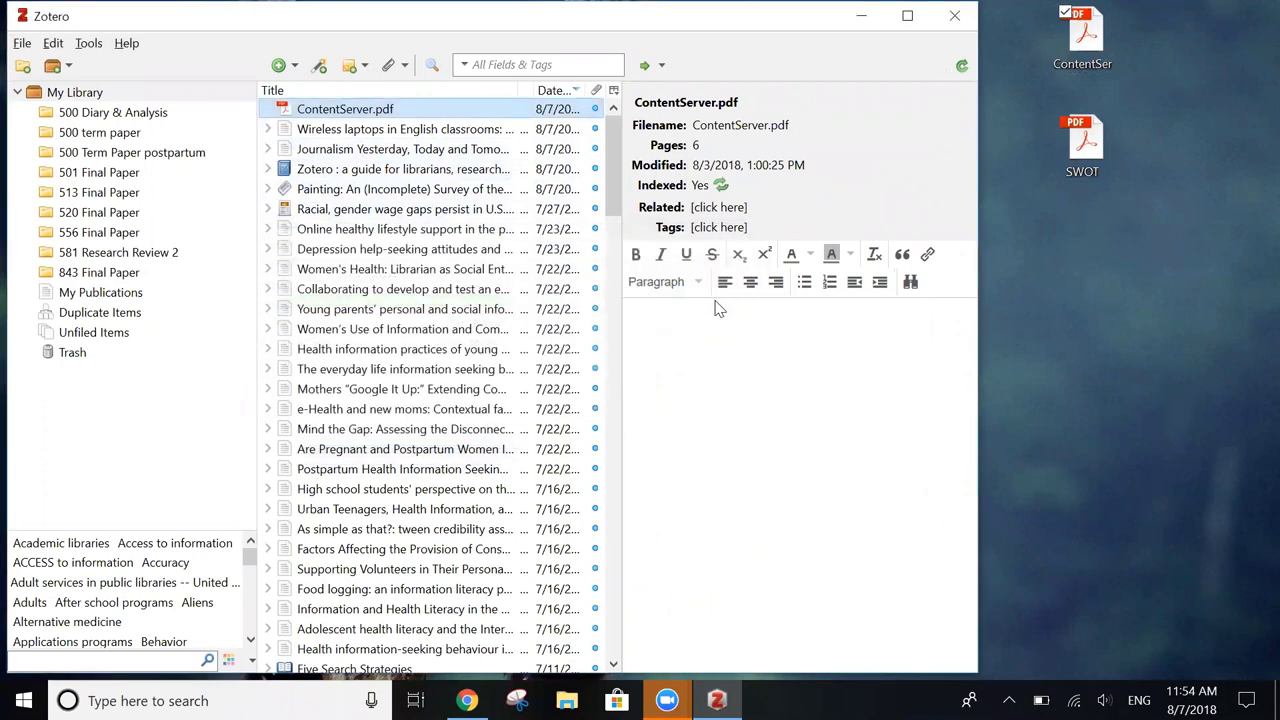
Create a parent Document item for ContentServer.pdf and expand it to show the attached PDF.
right_click(389, 112)
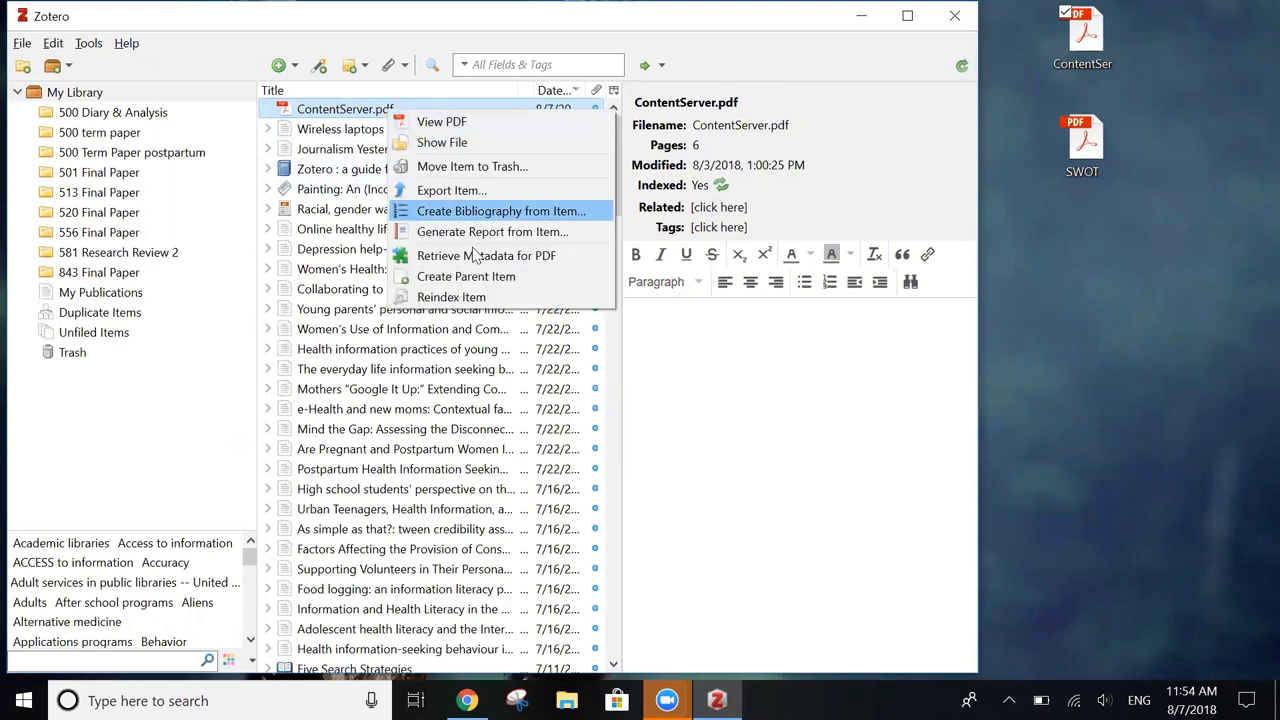
left_click(466, 277)
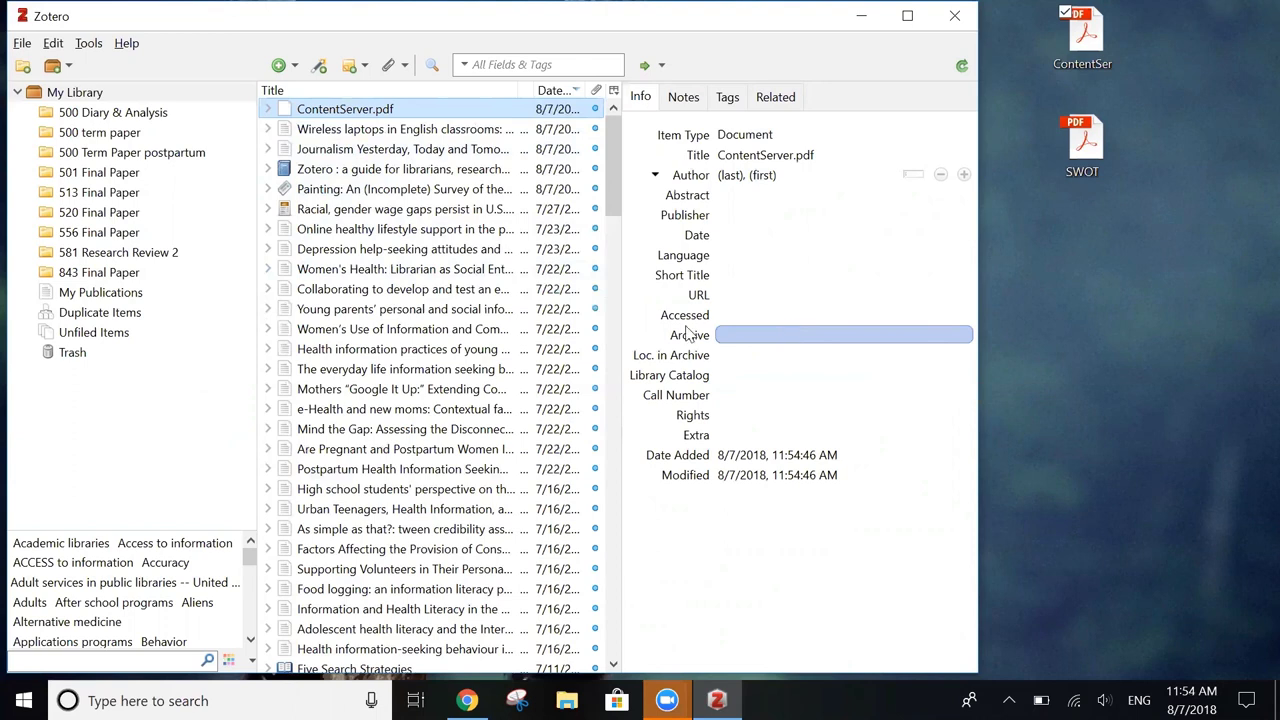
left_click(268, 110)
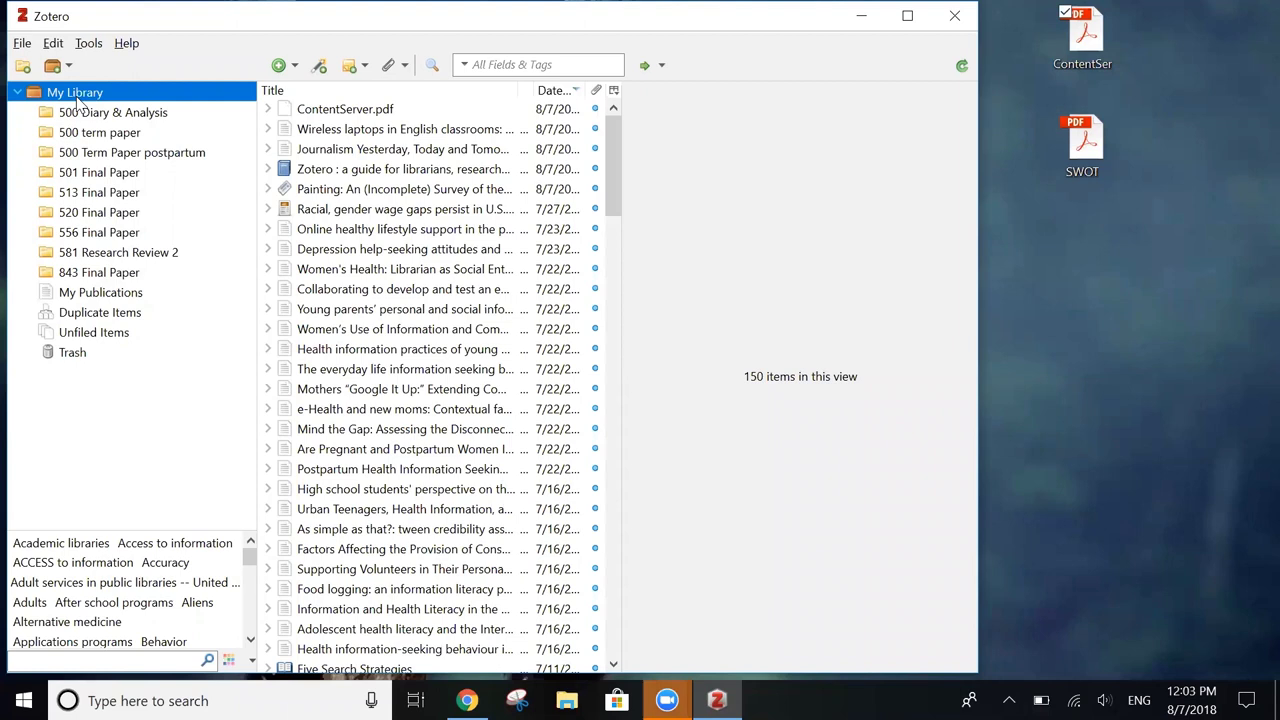
Add a collection called 'Zotero' under My Library.
right_click(78, 102)
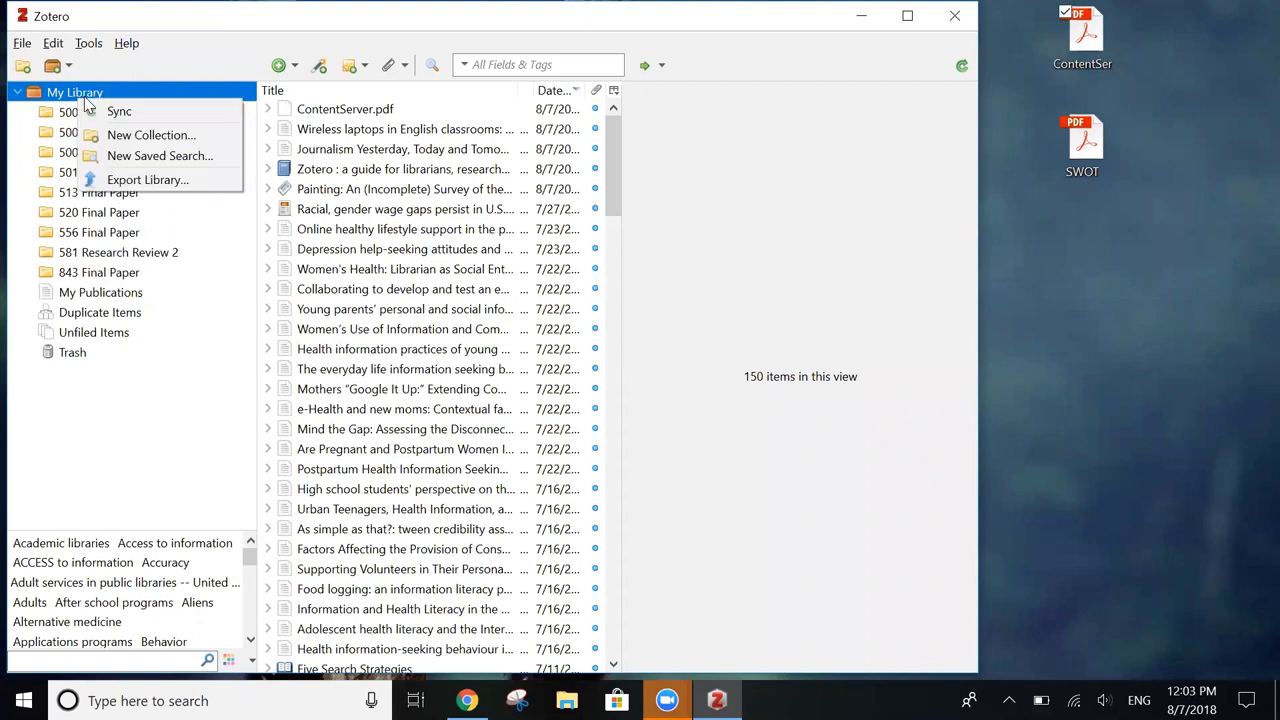
left_click(120, 136)
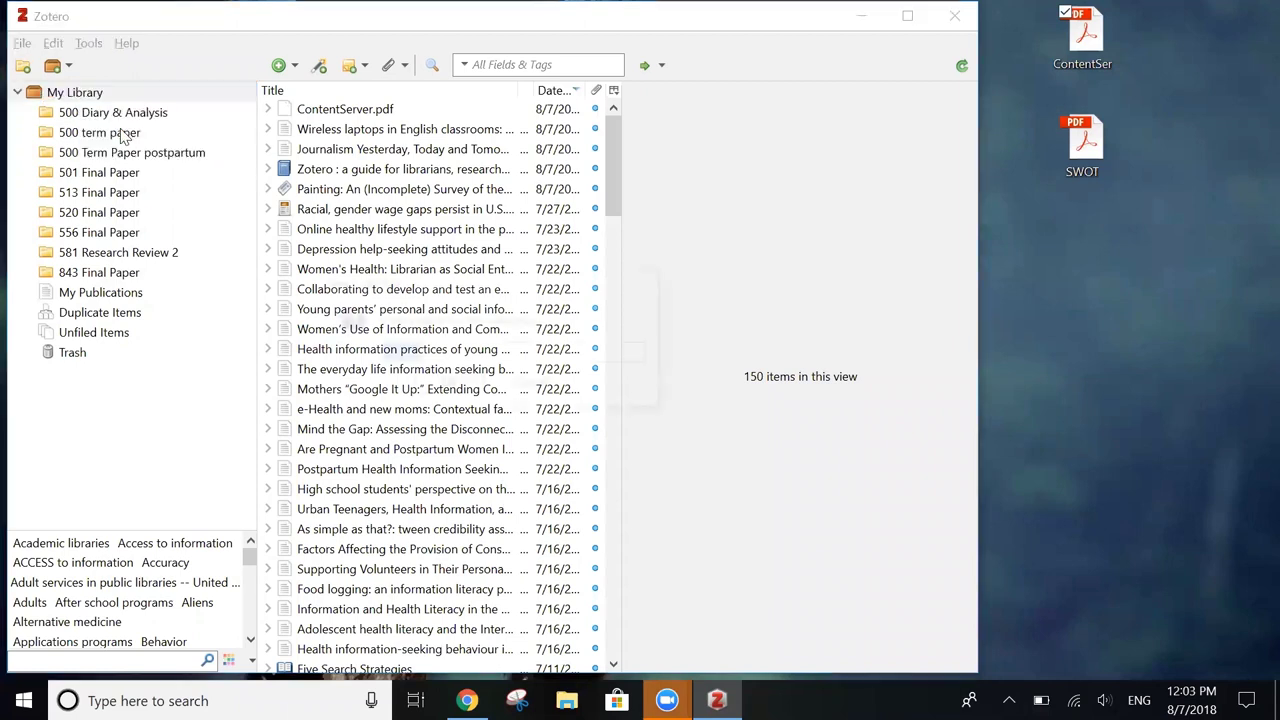
type("Zotero")
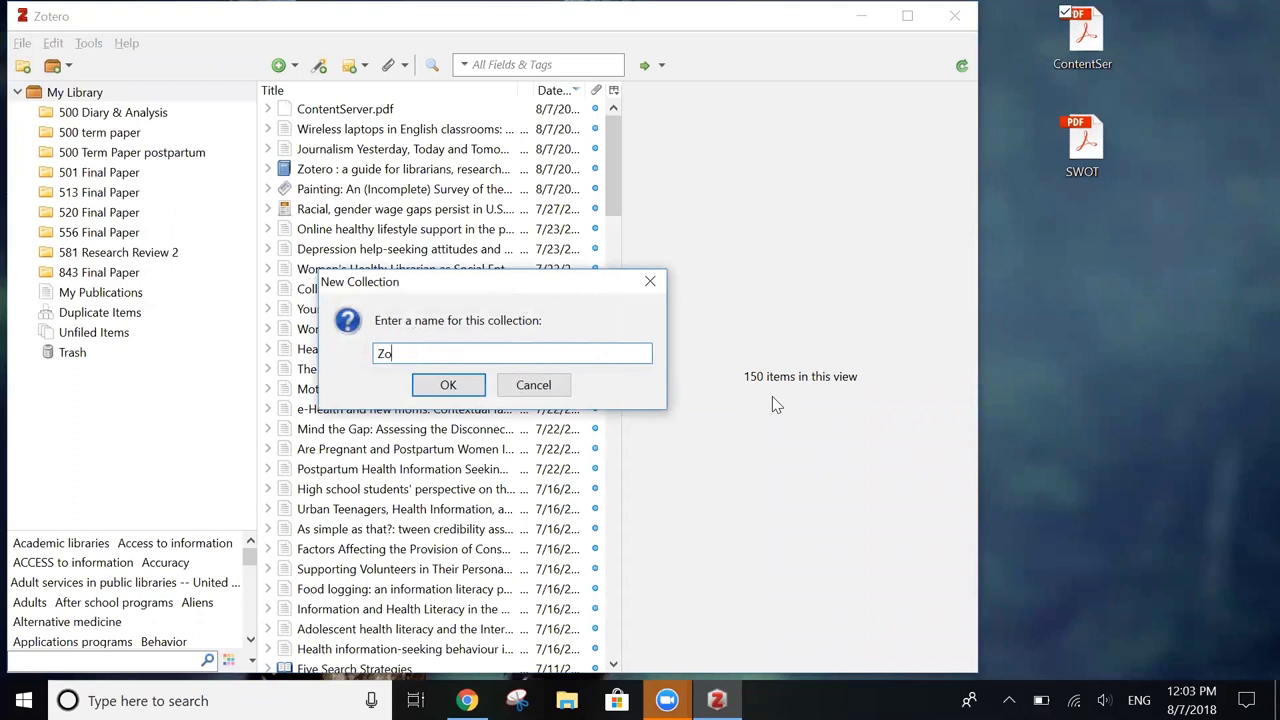
left_click(478, 390)
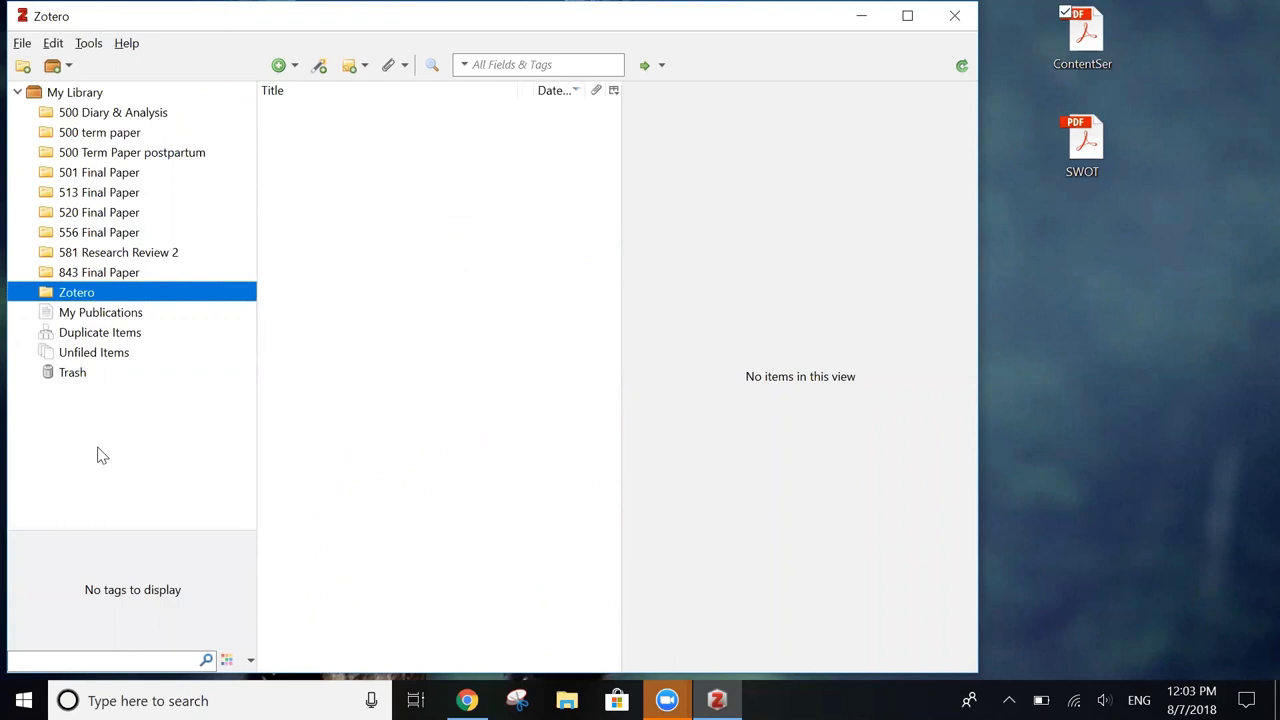
Move the Wireless laptops and Journalism Yesterday, Today and Tomorrow articles into 'Zotero' and view it.
left_click(83, 95)
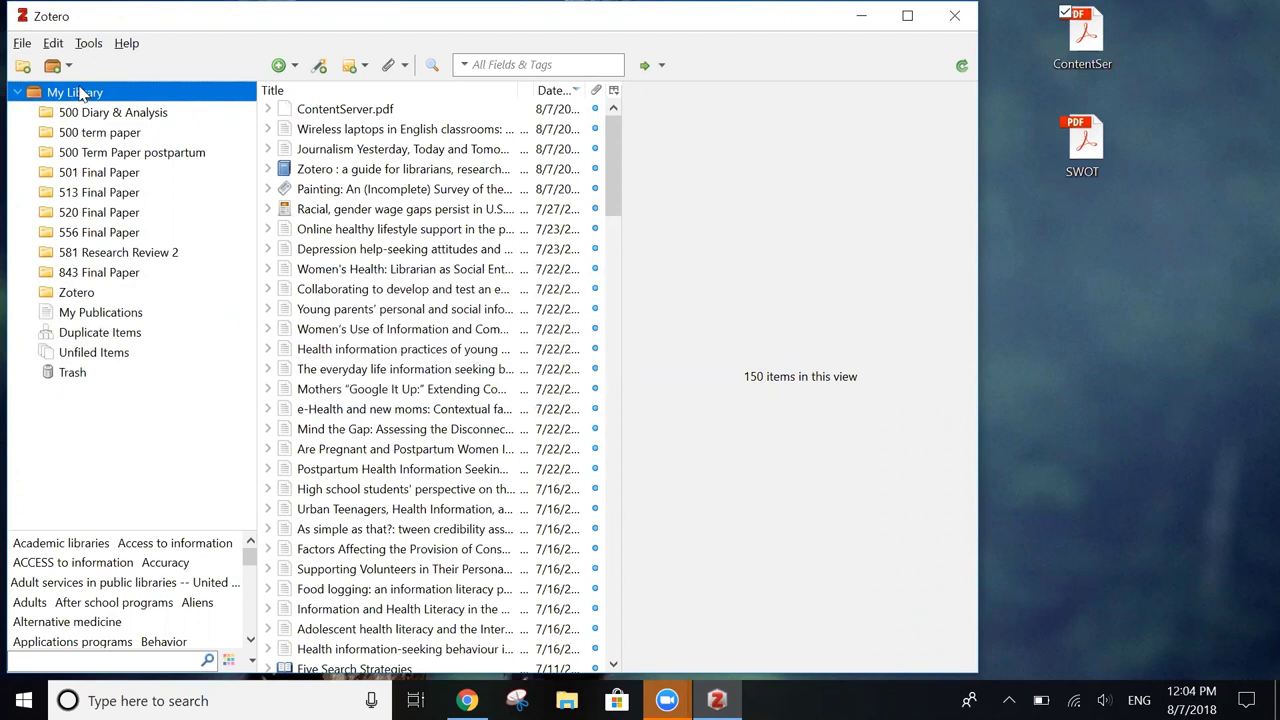
left_click_drag(390, 129, 92, 292)
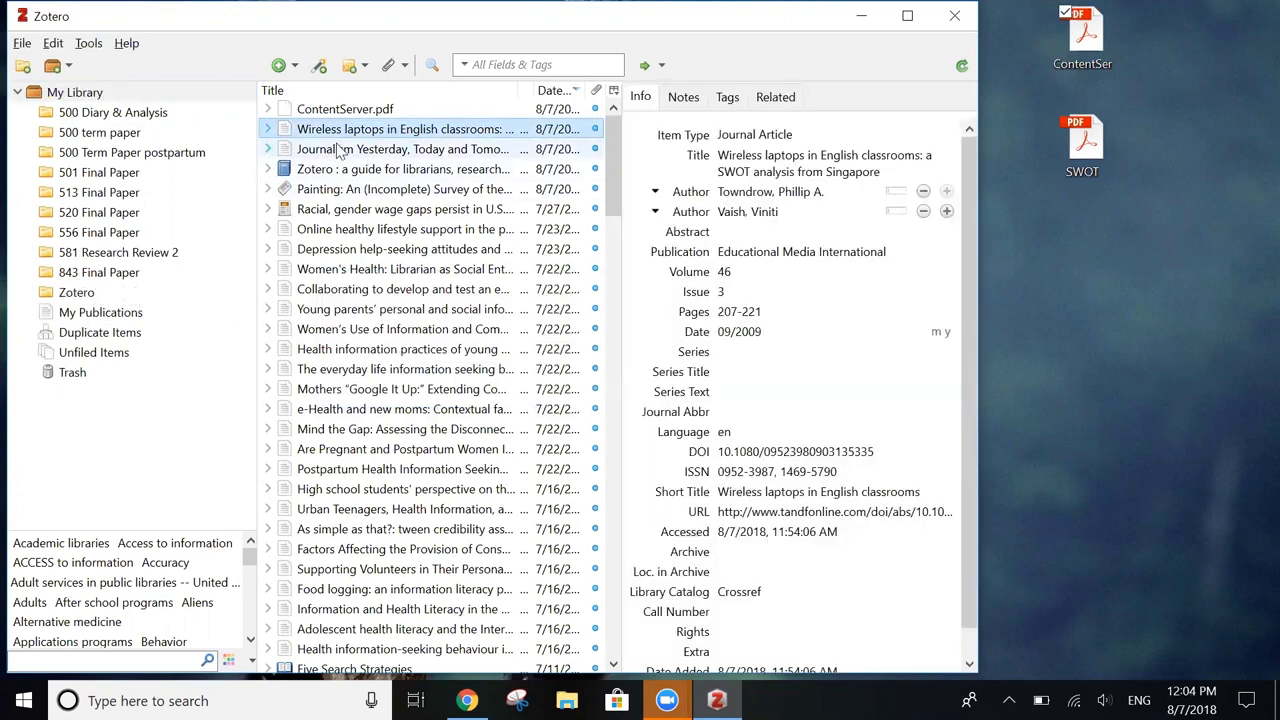
left_click_drag(340, 150, 116, 291)
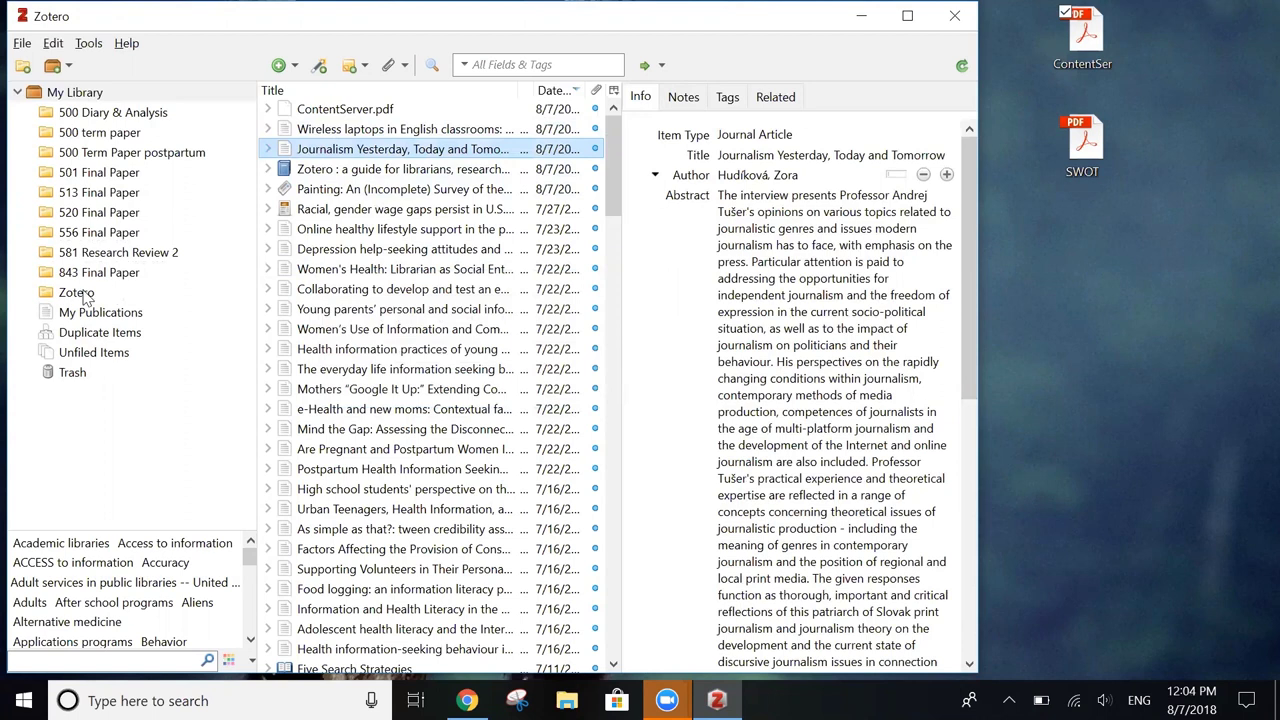
left_click(86, 292)
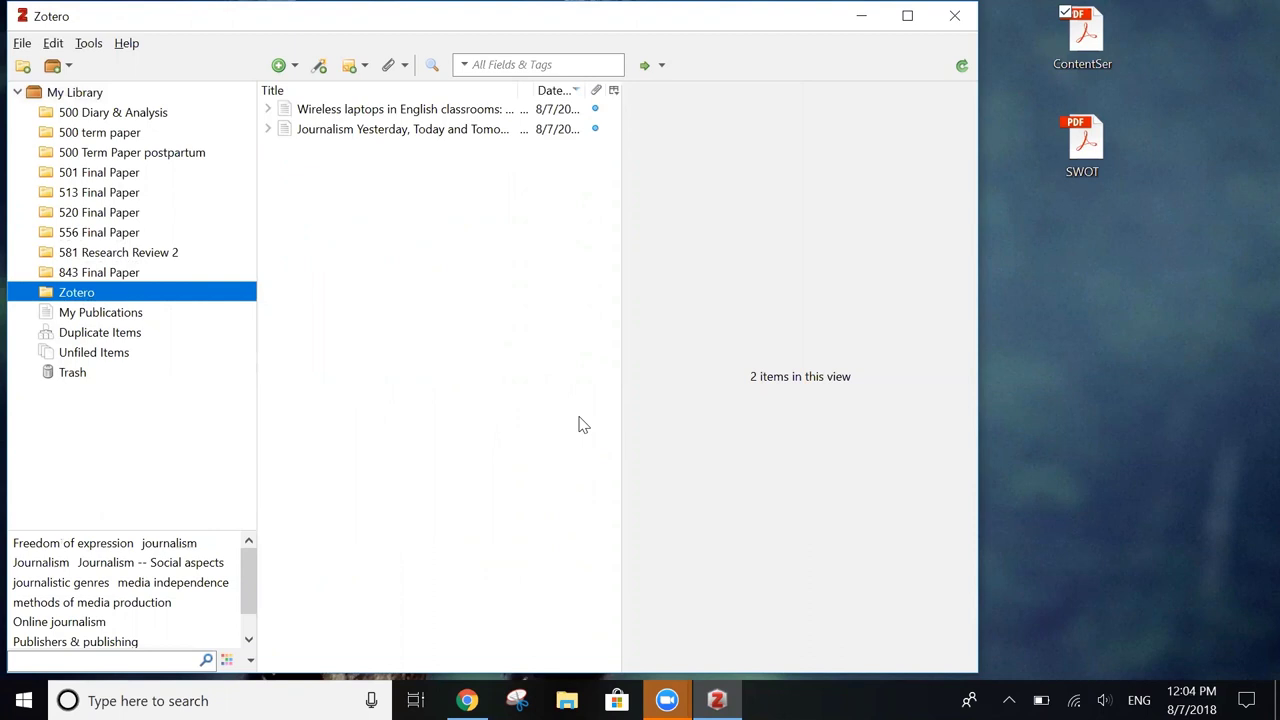
right_click(82, 296)
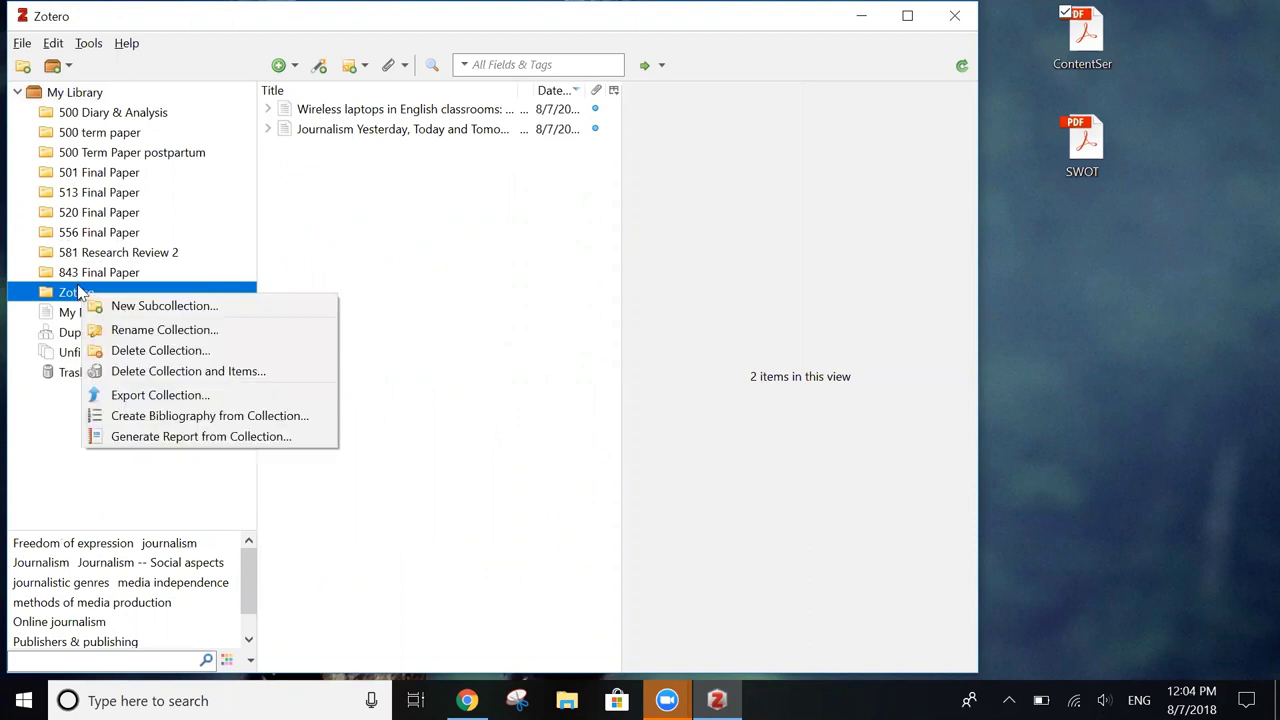
left_click(125, 312)
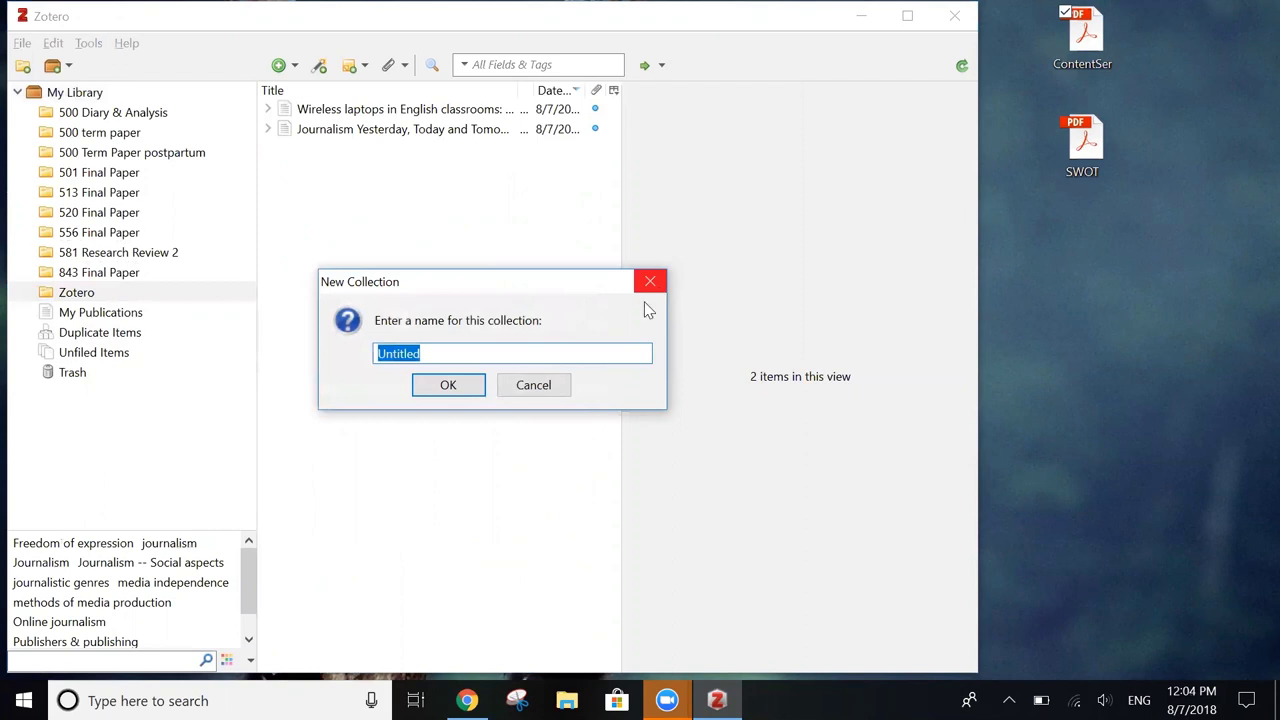
left_click(580, 384)
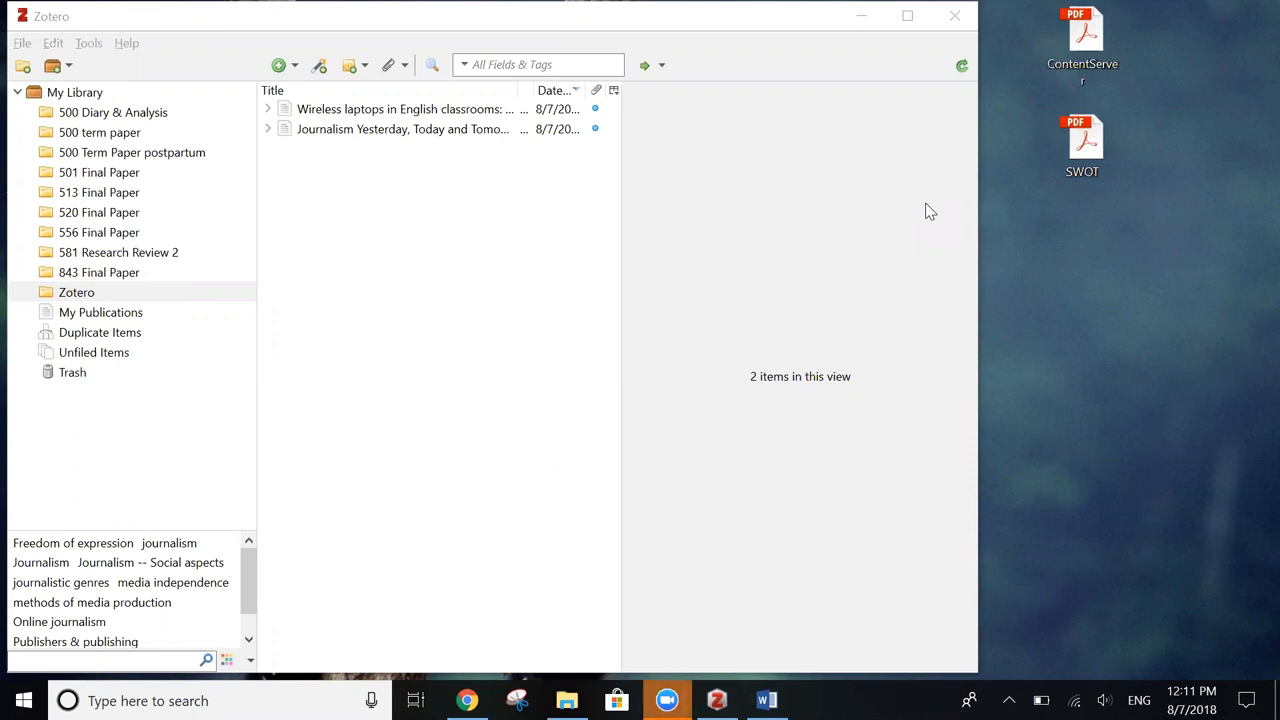
Copy the Wireless laptops article's APA 6th edition bibliography entry to the clipboard.
right_click(476, 116)
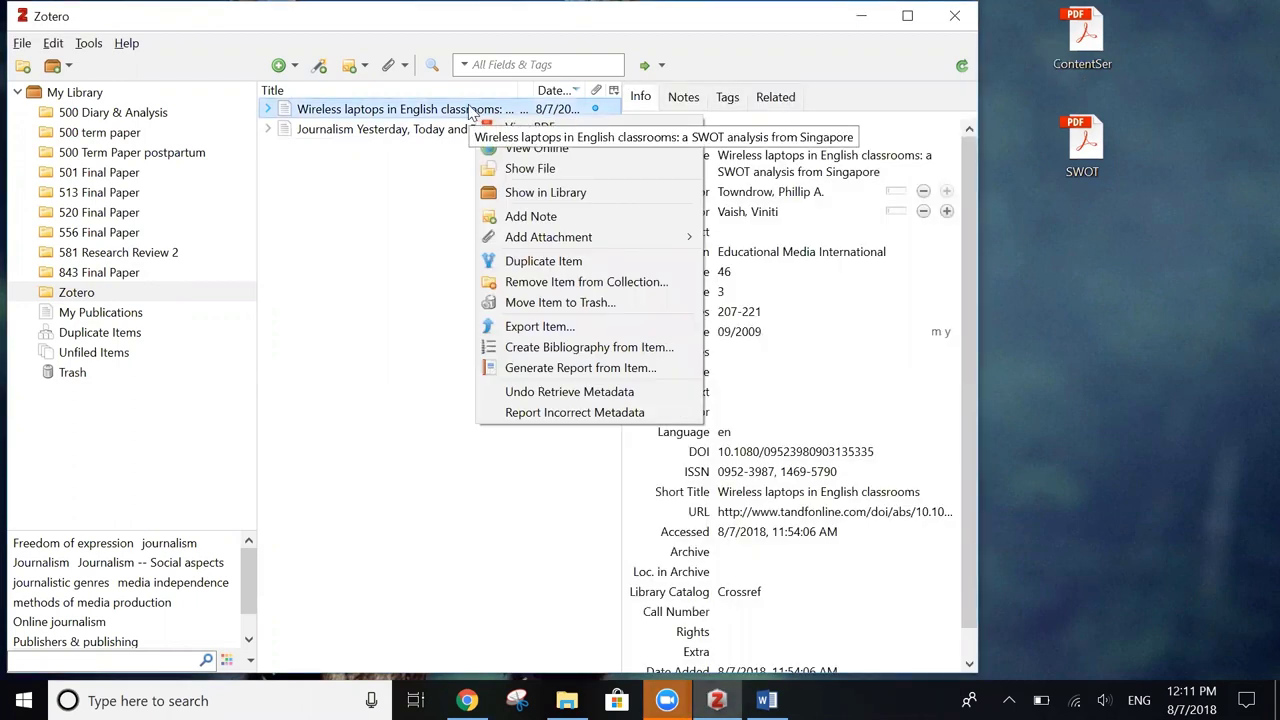
left_click(562, 349)
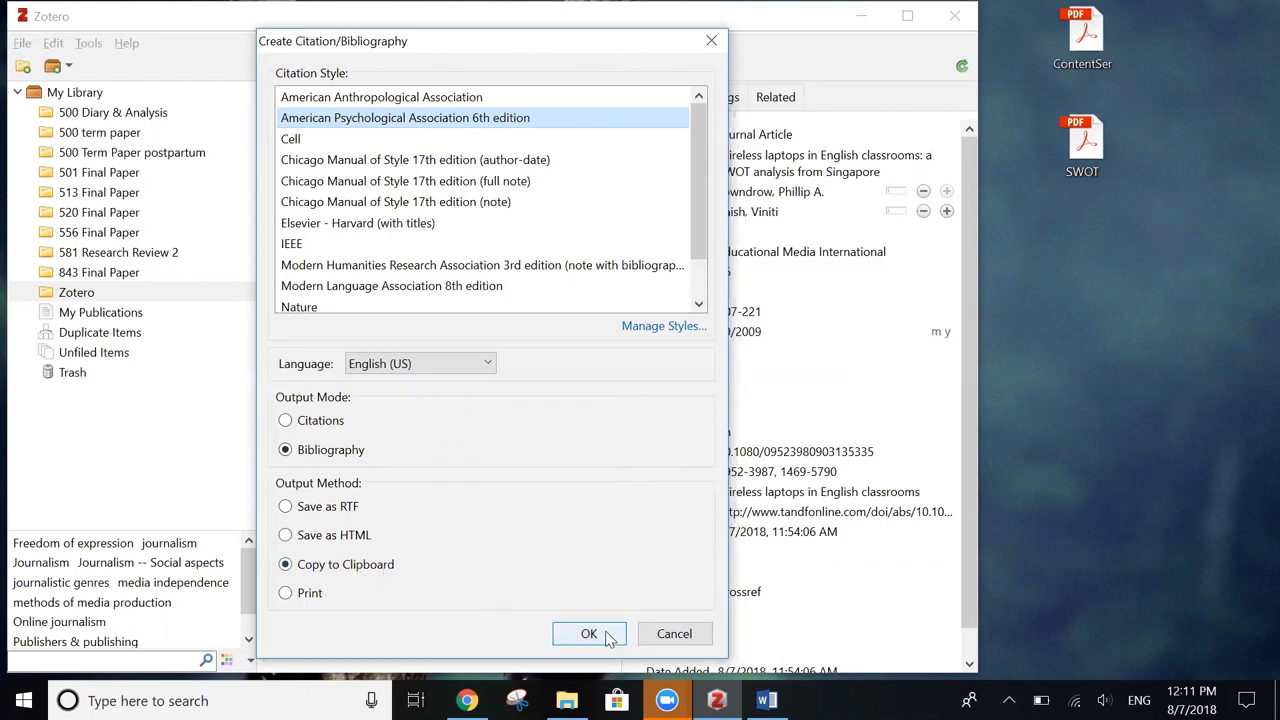
left_click(607, 636)
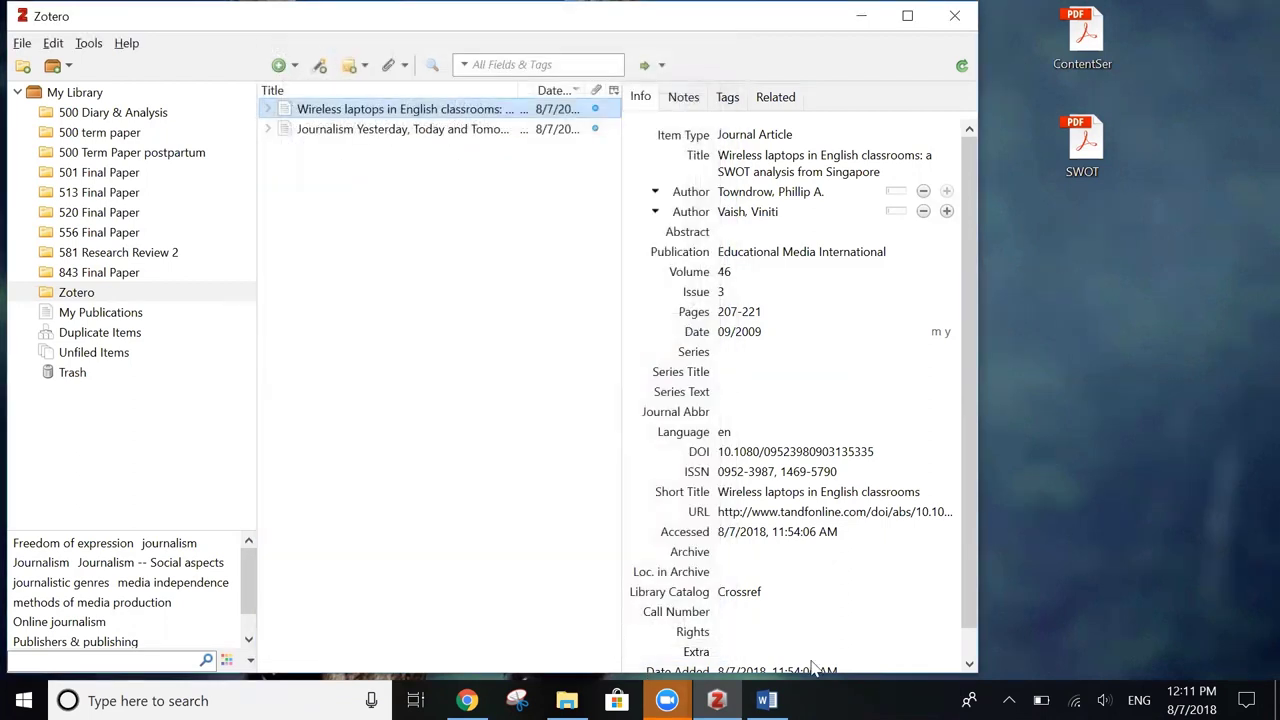
Paste the Wireless laptops APA reference into the blank Word document with source formatting kept.
left_click(766, 700)
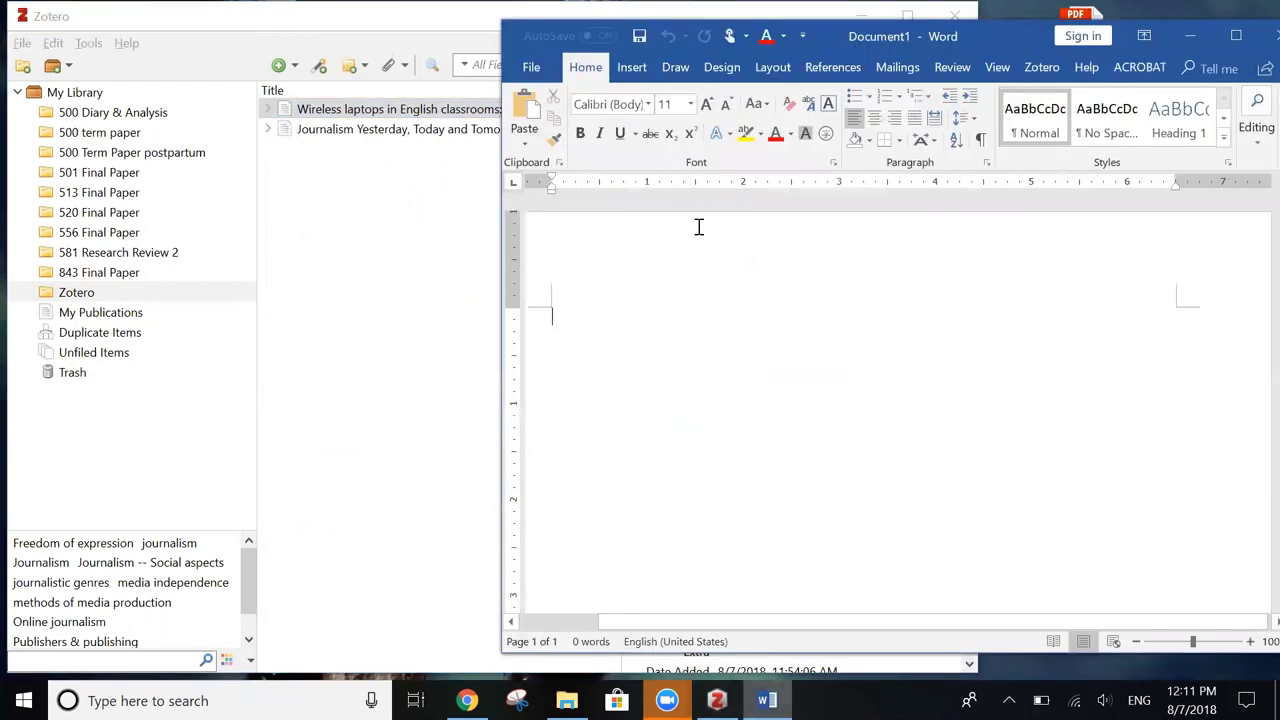
right_click(629, 331)
left_click(666, 418)
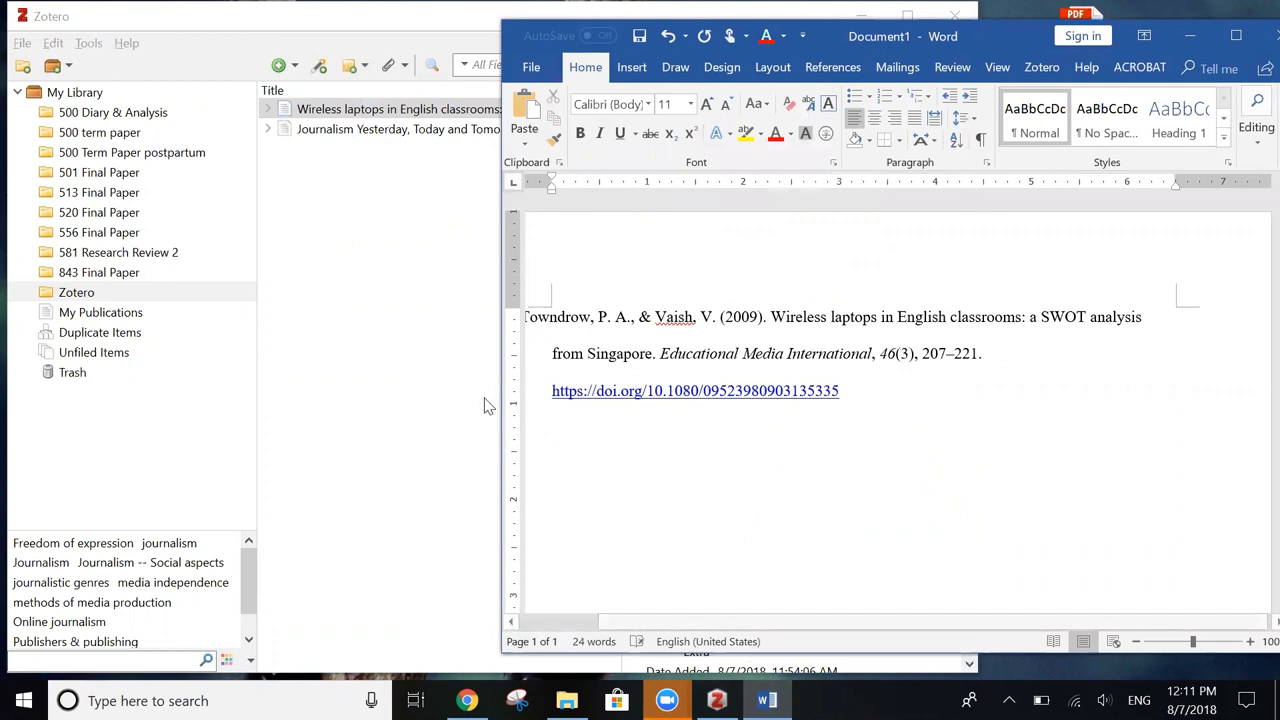
left_click(396, 408)
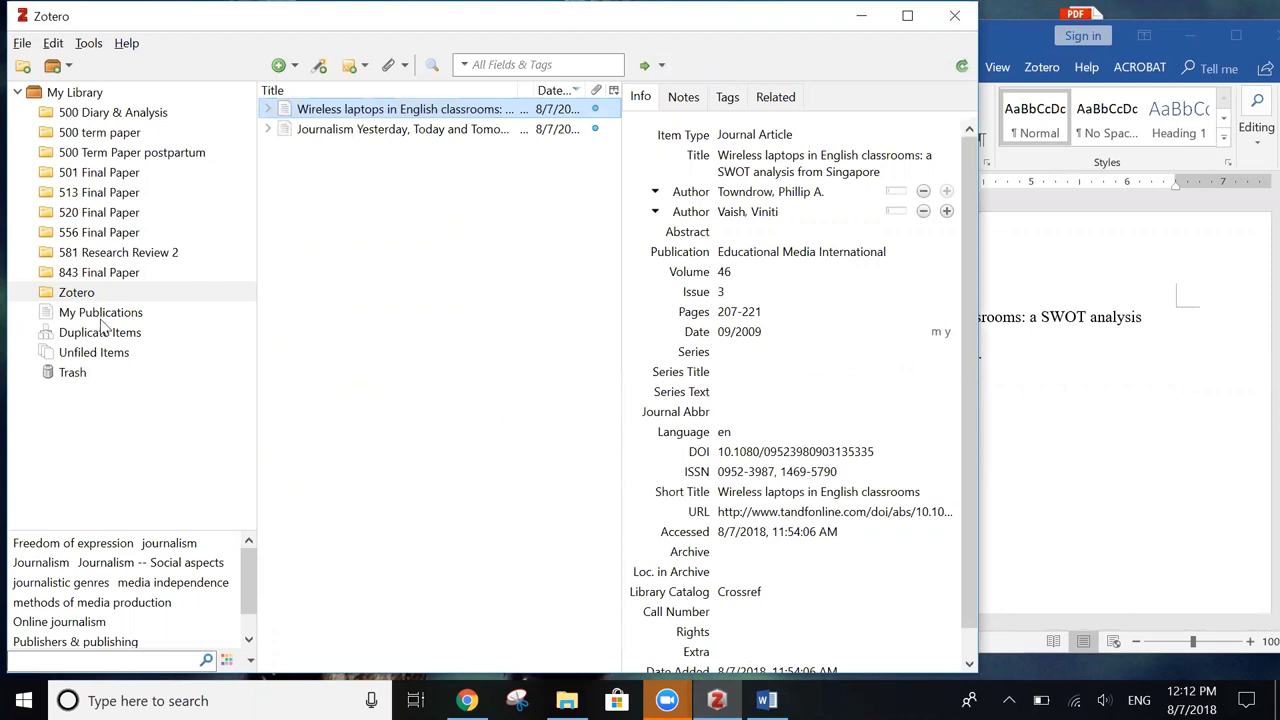
Copy an APA 6th edition bibliography of the whole 'Zotero' collection to the clipboard.
right_click(72, 292)
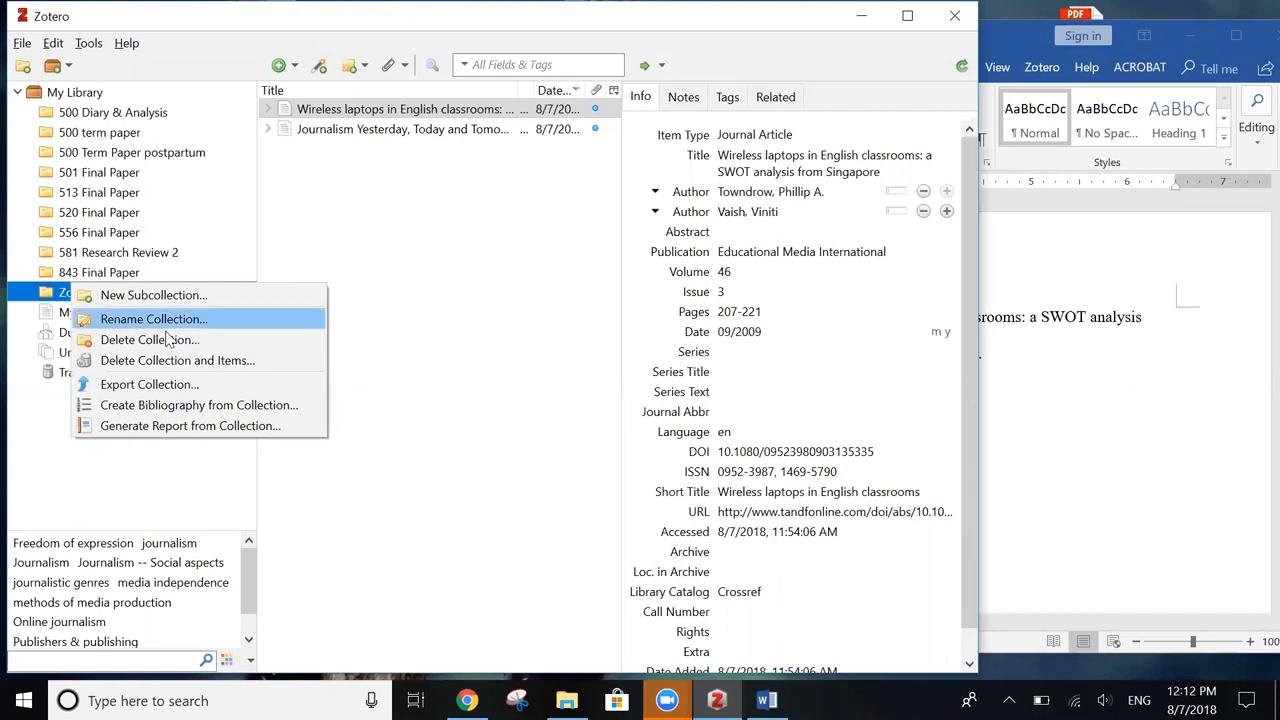
left_click(228, 415)
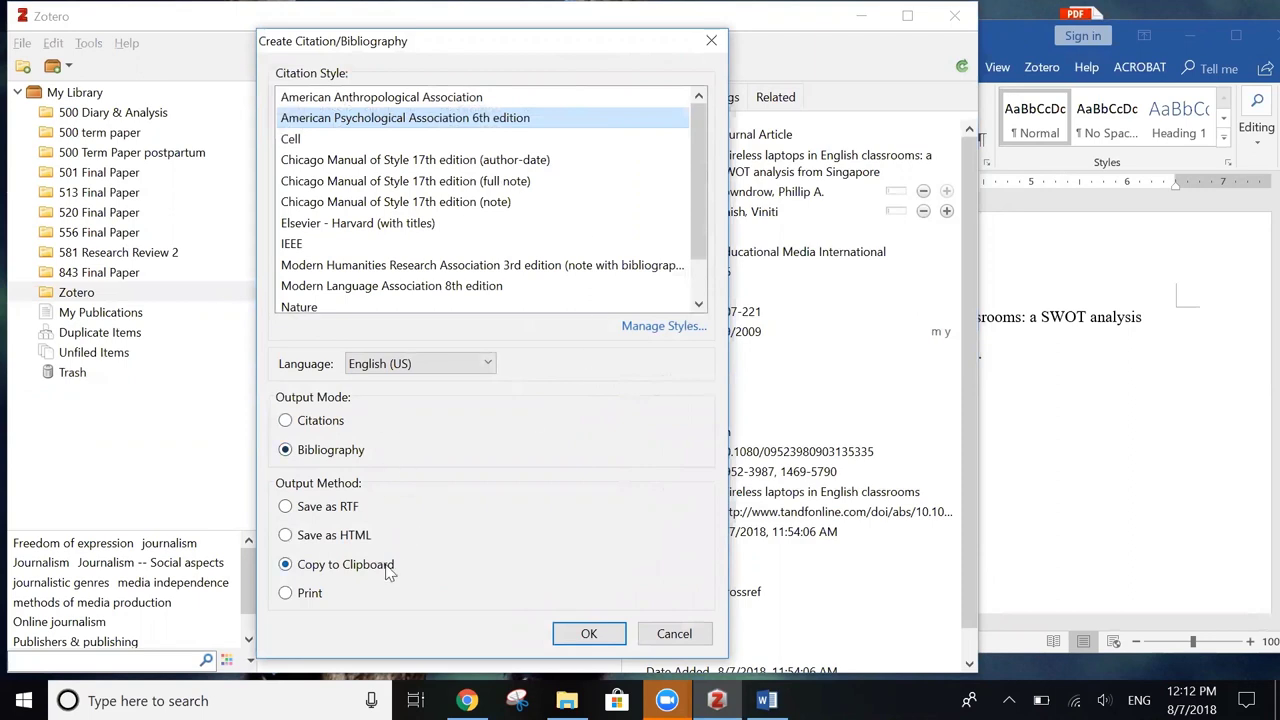
left_click(587, 634)
Paste the collection's two APA references below the first reference, keeping source formatting.
left_click(1221, 508)
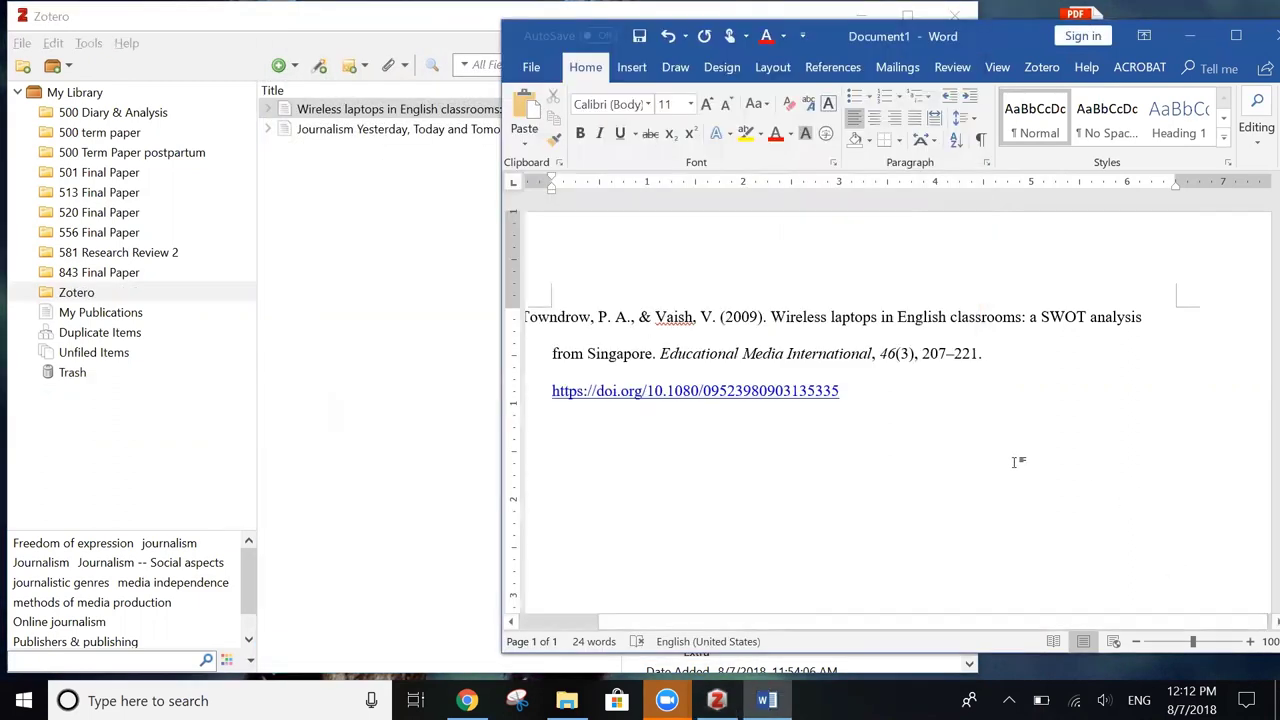
right_click(606, 460)
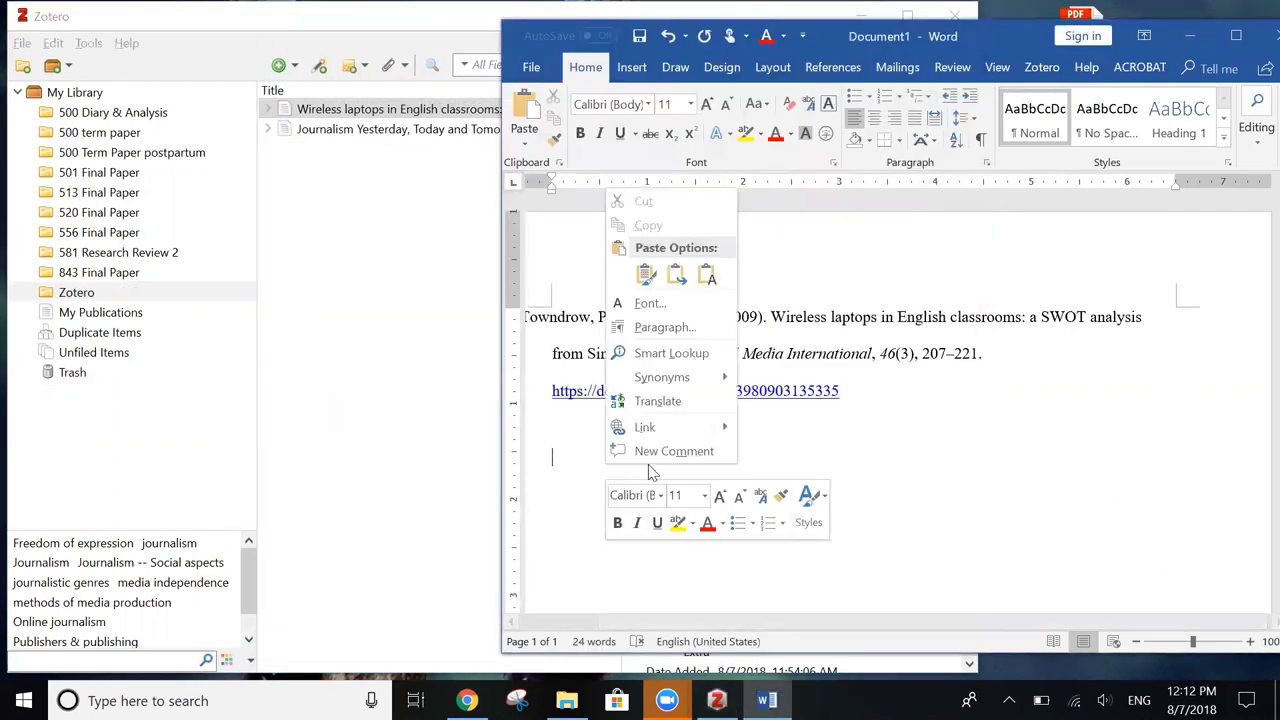
left_click(640, 276)
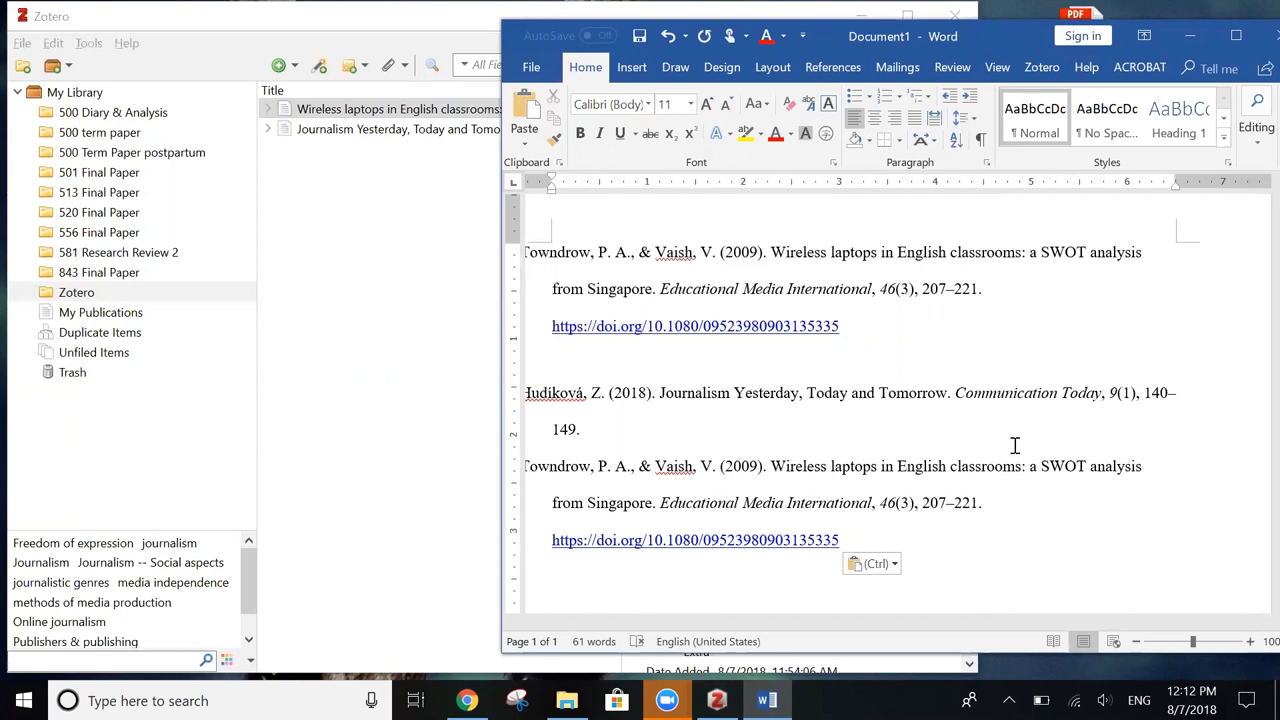
Inspect the author name, Short Title and Series Text fields unchanged, then switch to zotero.org.
left_click(474, 297)
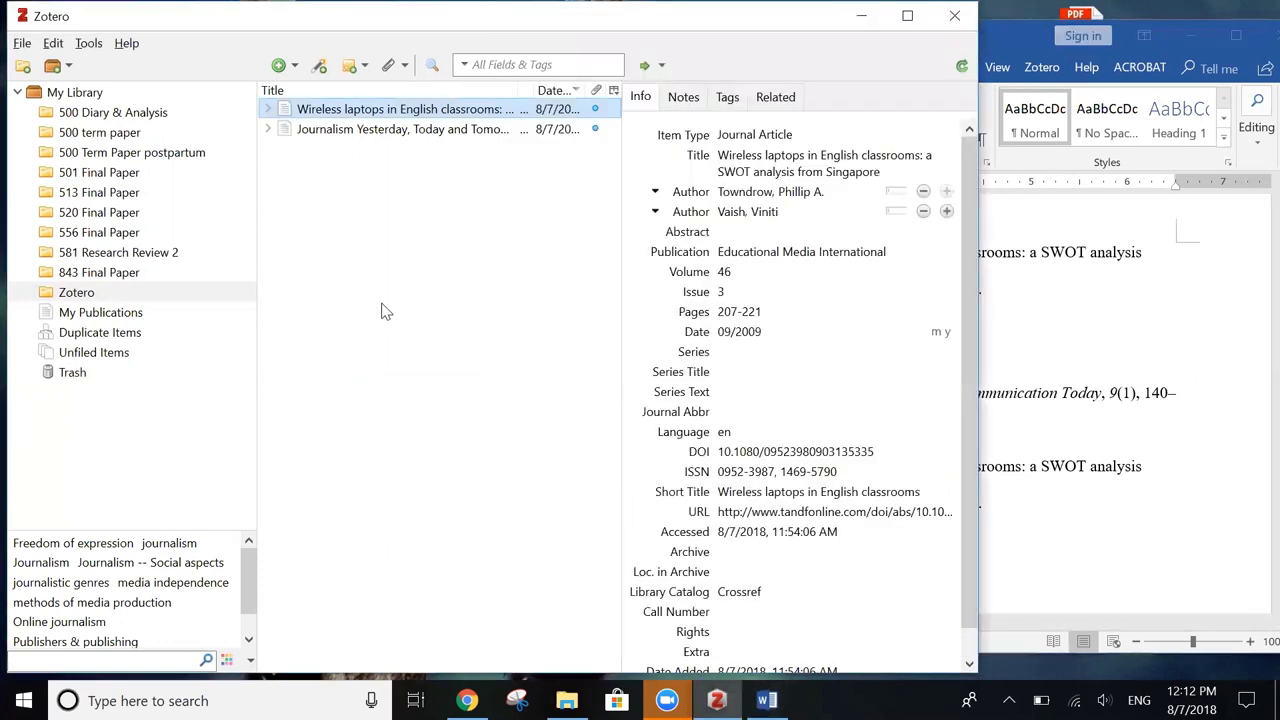
left_click(800, 192)
left_click(851, 491)
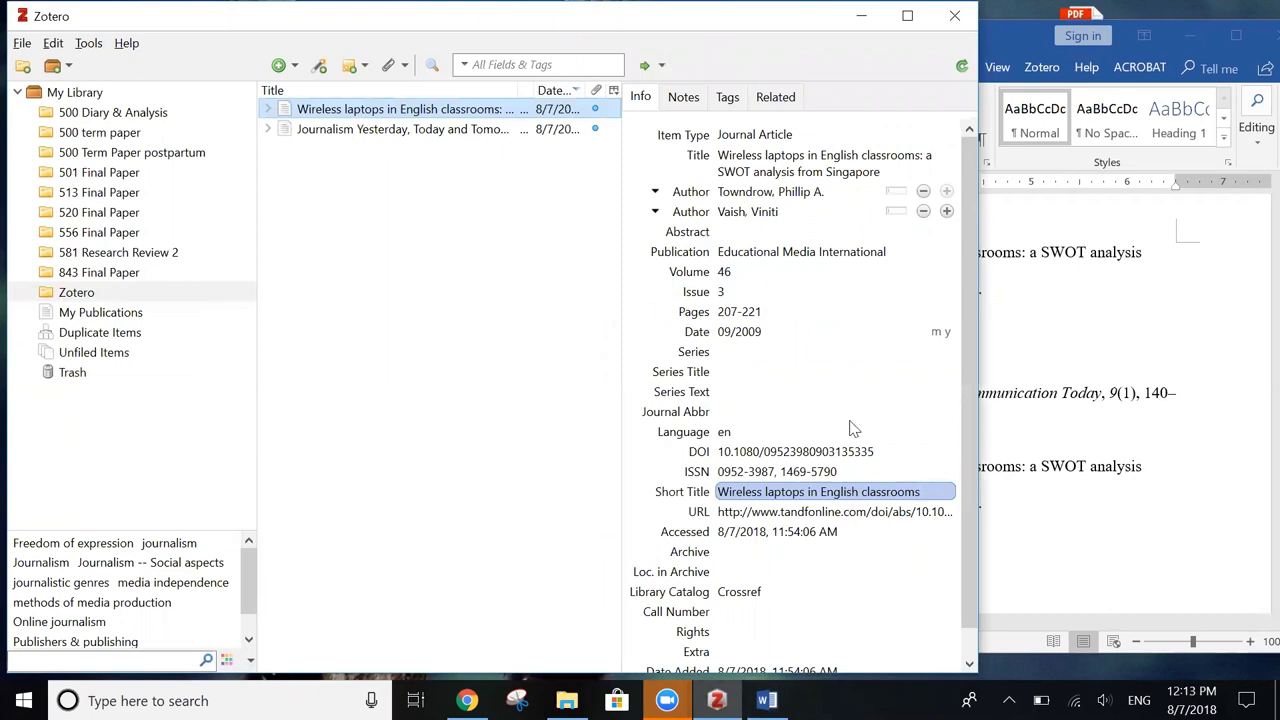
left_click(851, 393)
left_click(752, 43)
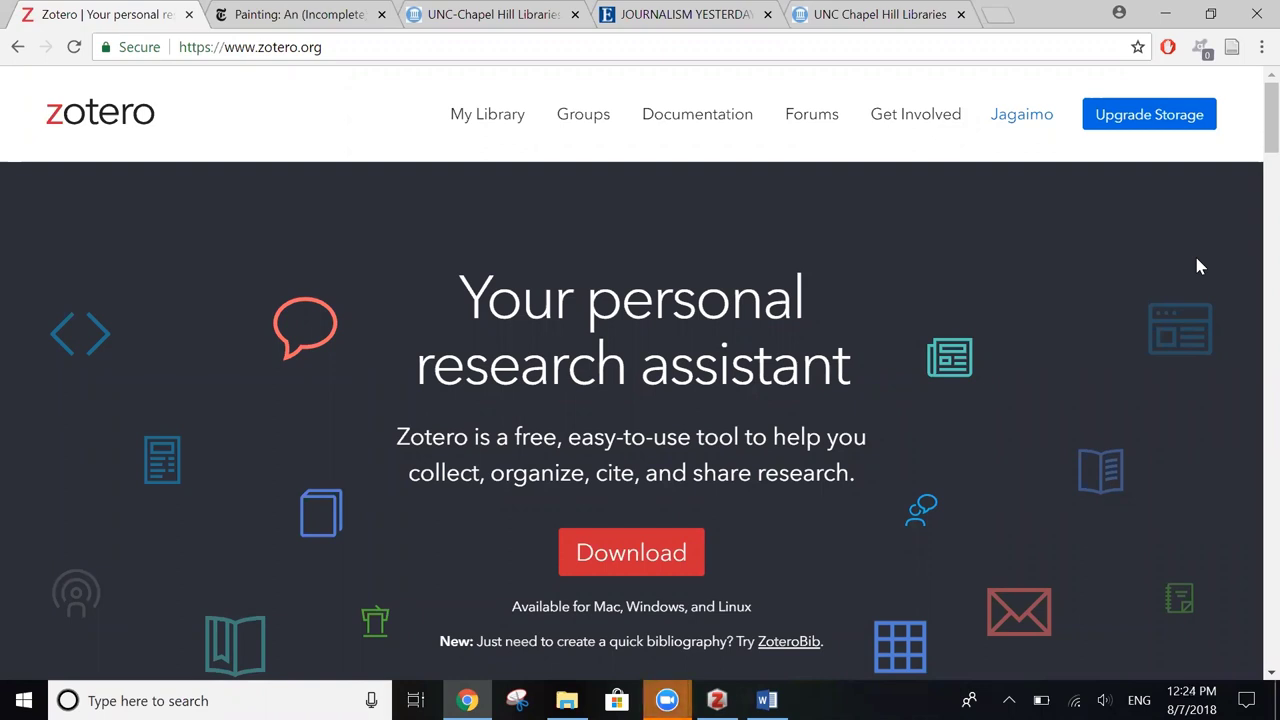
View the zotero.org Documentation page, then move to the UNC Chapel Hill Libraries tab.
left_click(741, 121)
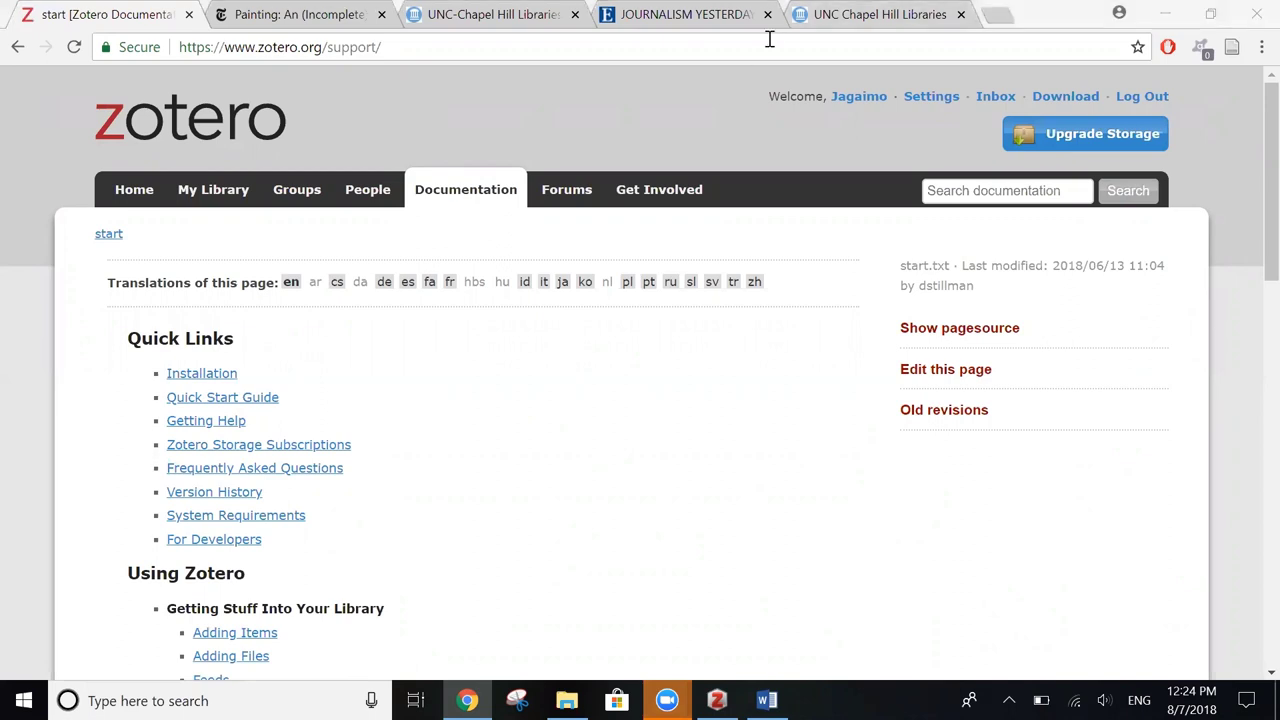
left_click(860, 14)
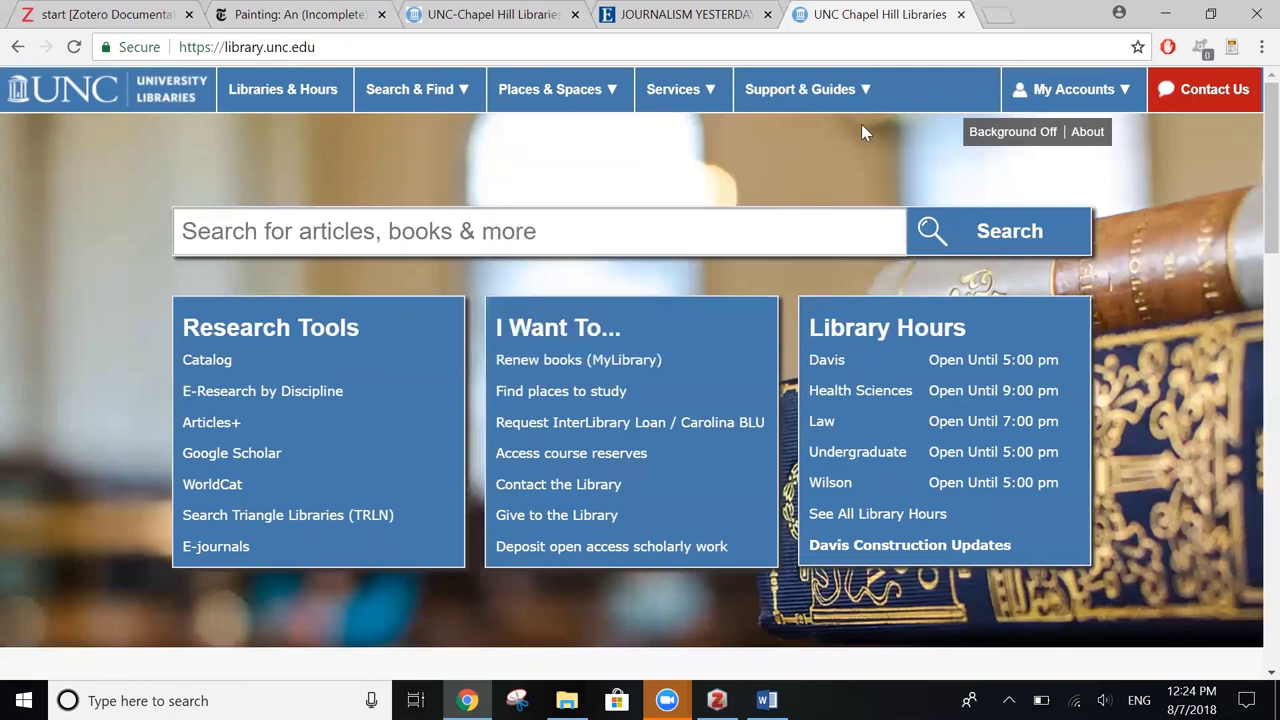
Go from the UNC Libraries' Citing & Writing page to the Zotero entry under Citation Management Tools.
mouse_move(861, 100)
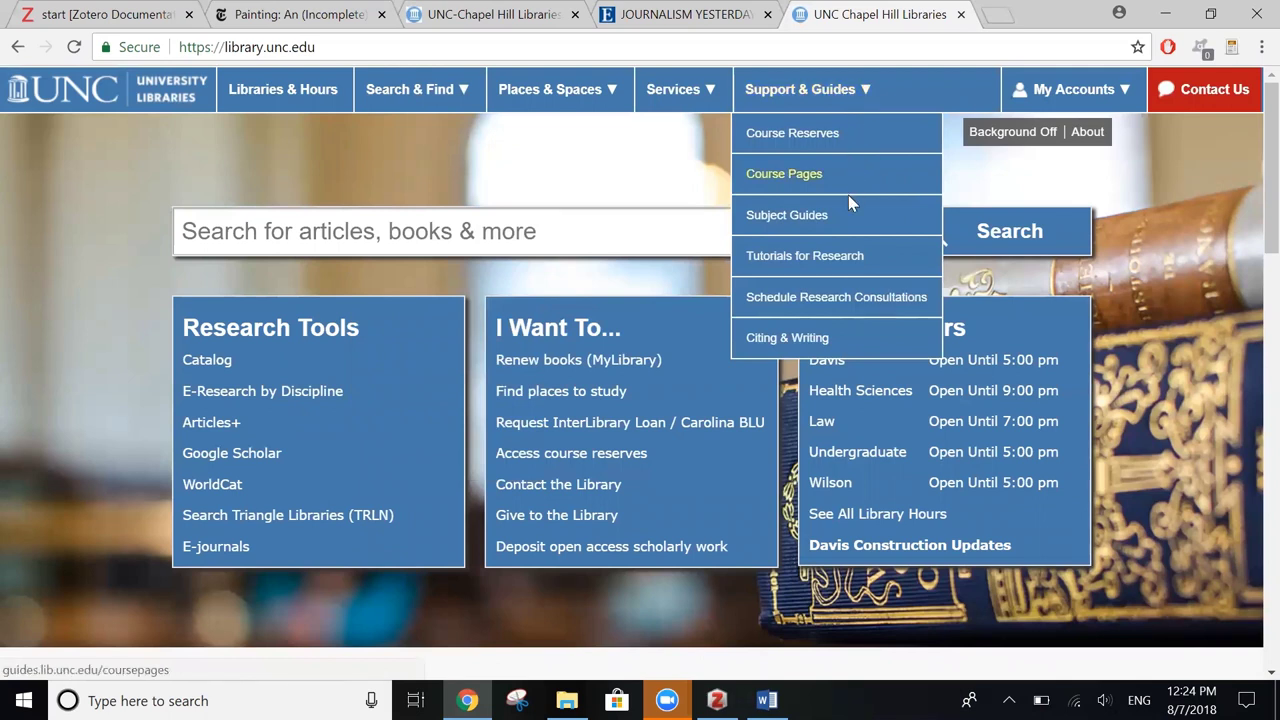
left_click(800, 341)
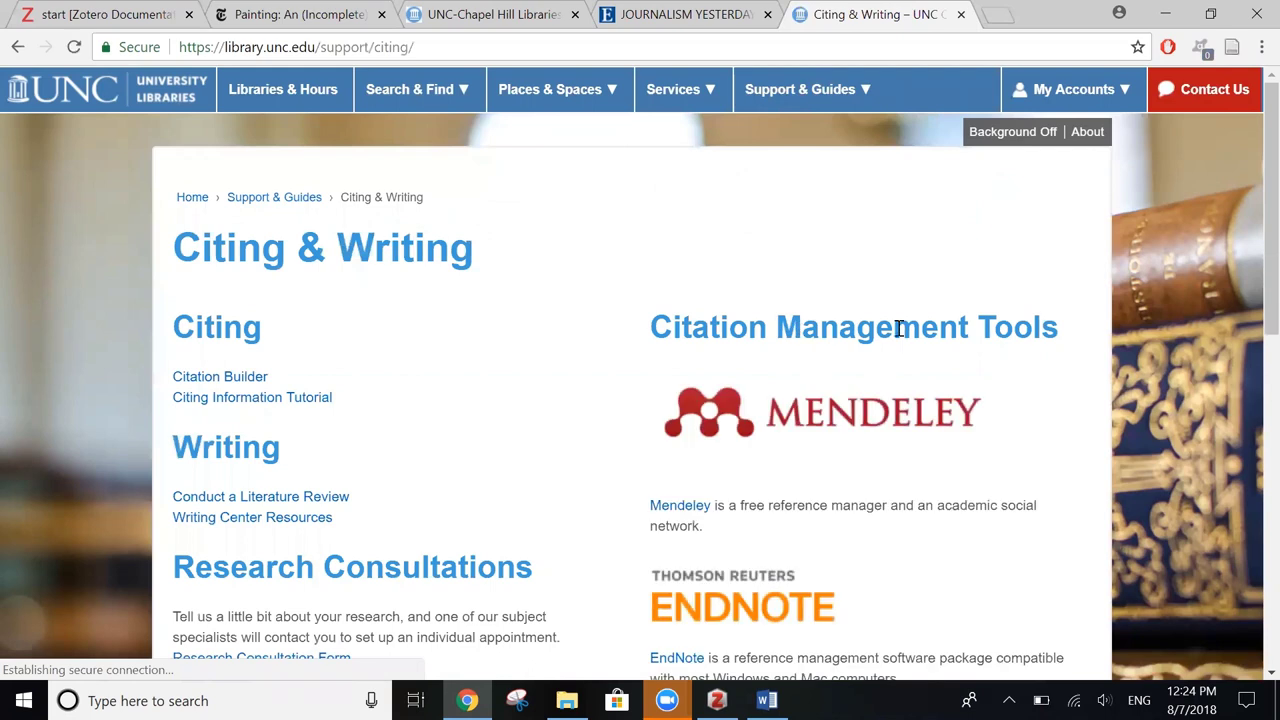
scroll(1165, 356, "down", 3)
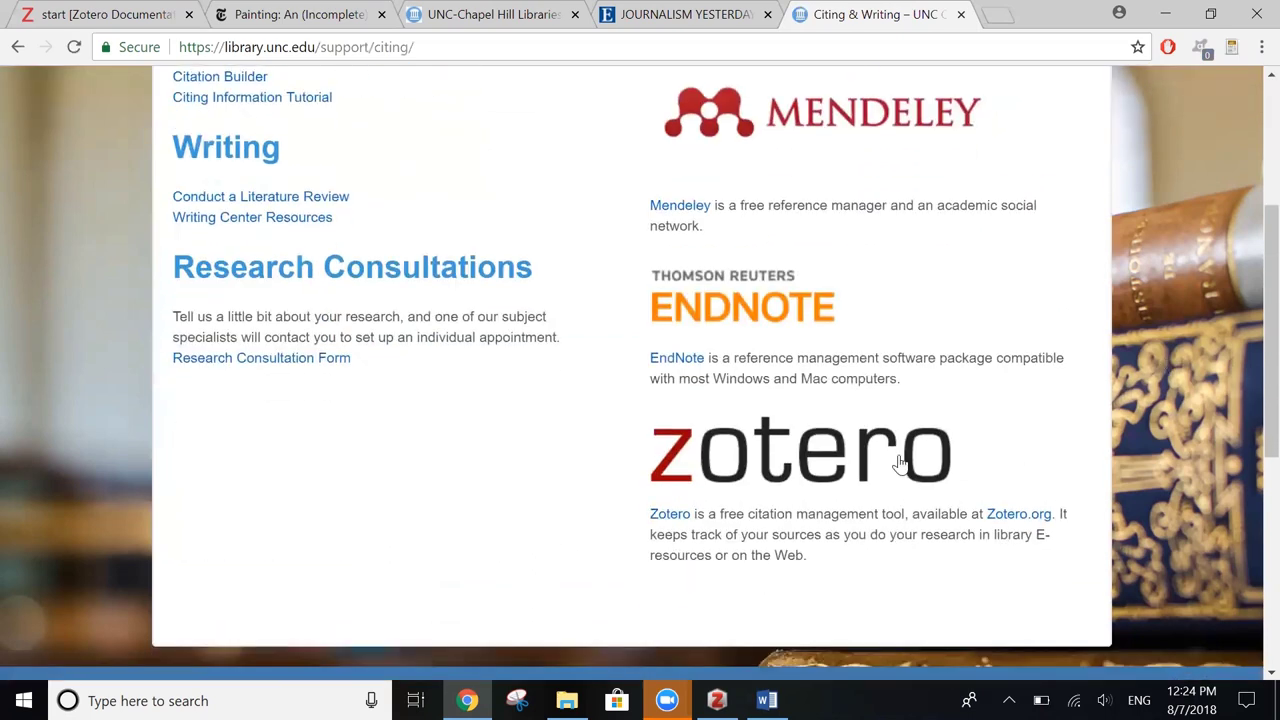
left_click(840, 462)
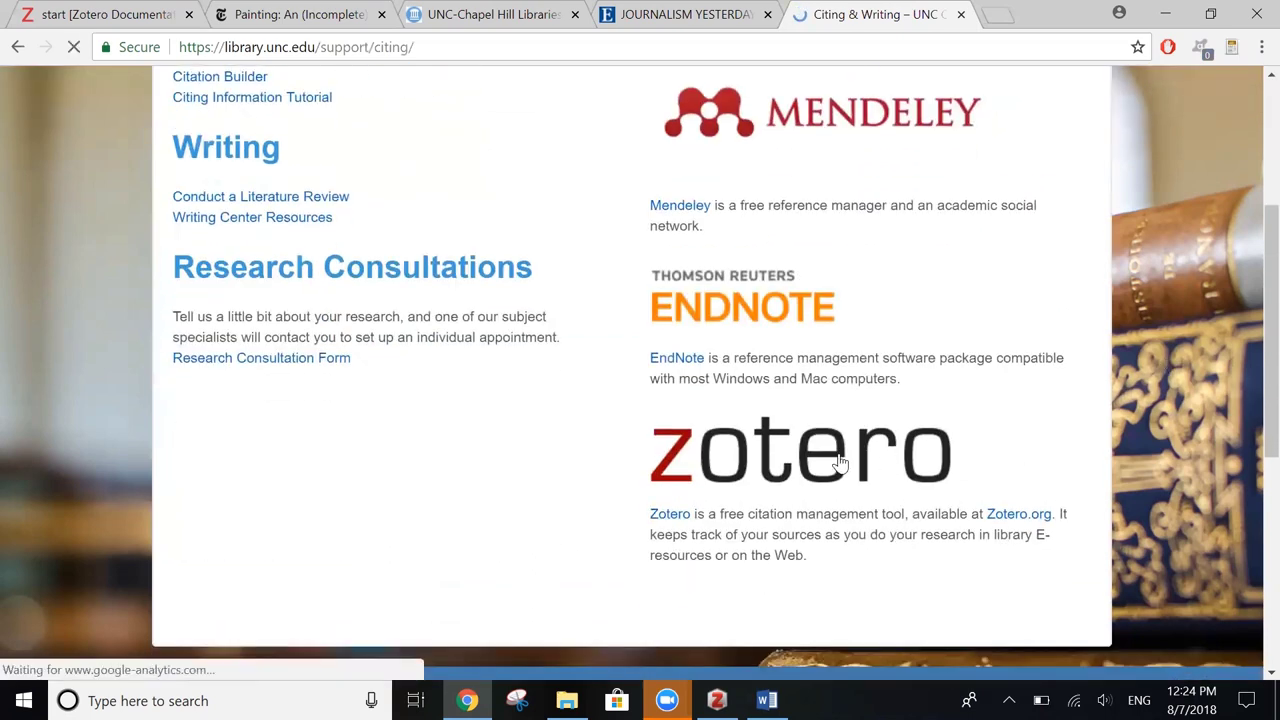